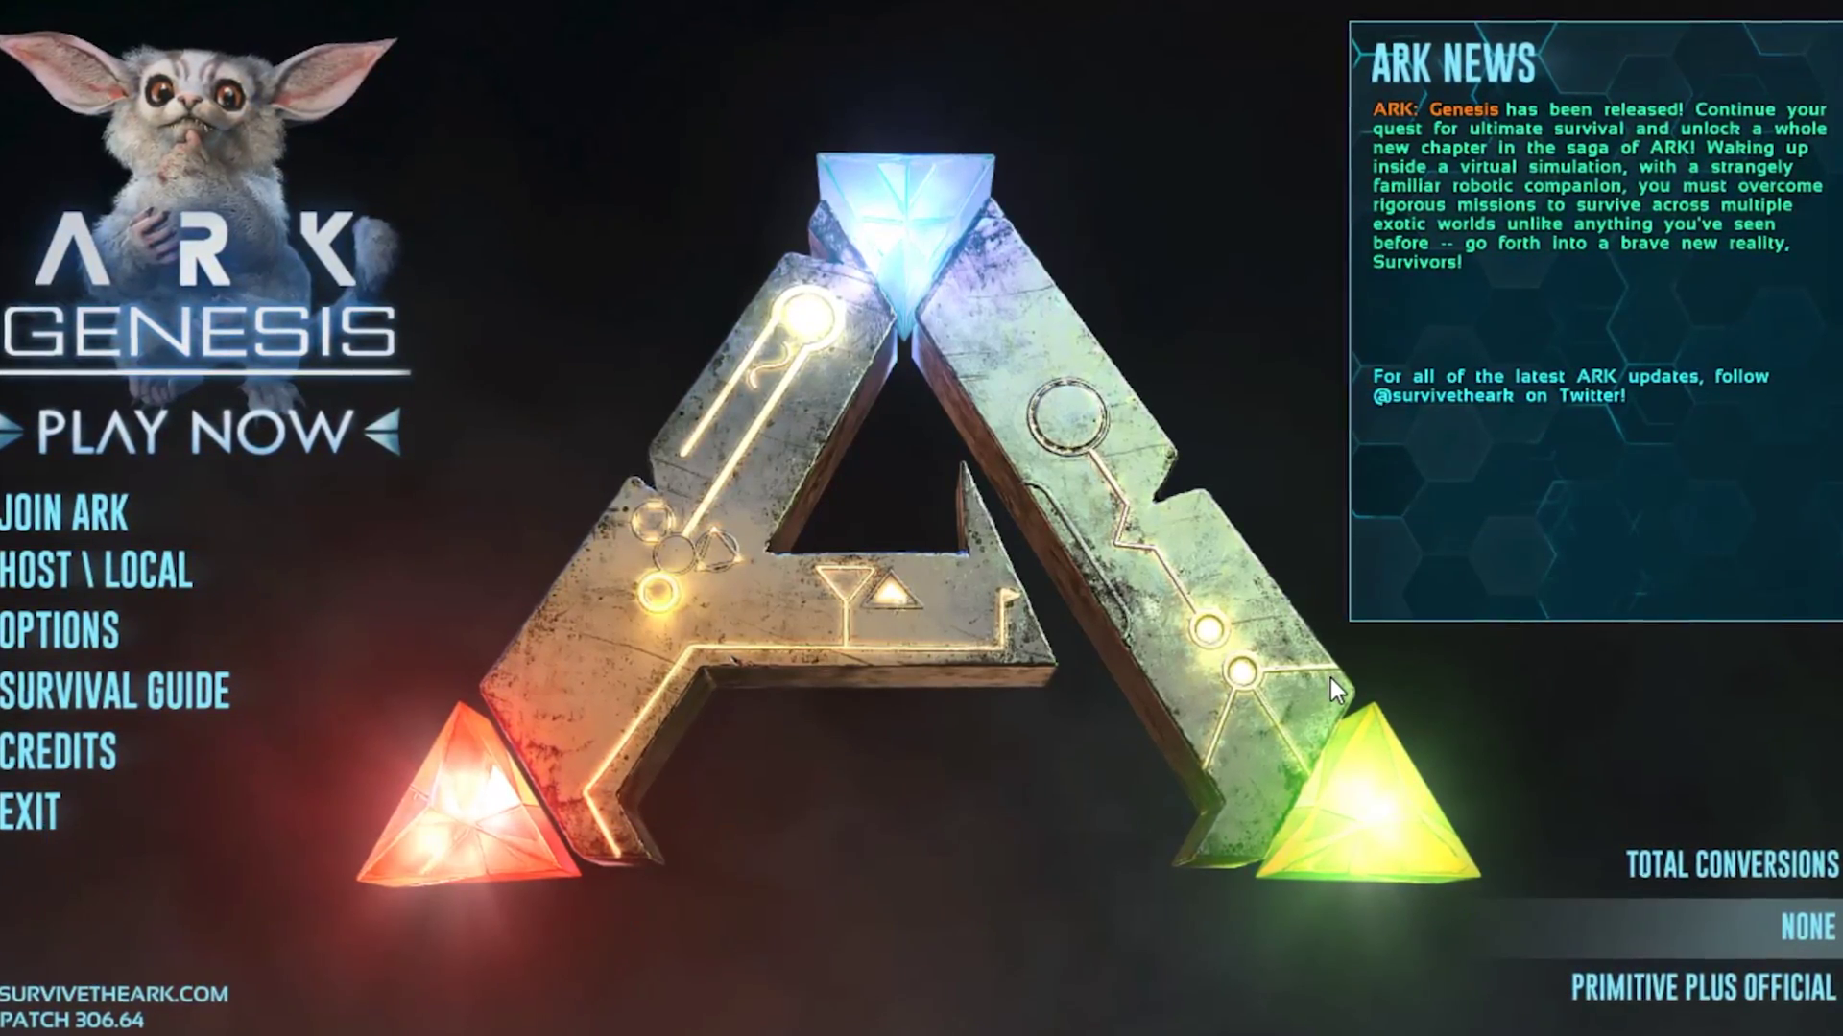
# Choose JOIN ARK on the ARK main menu to show the online session list
pyautogui.click(143, 510)
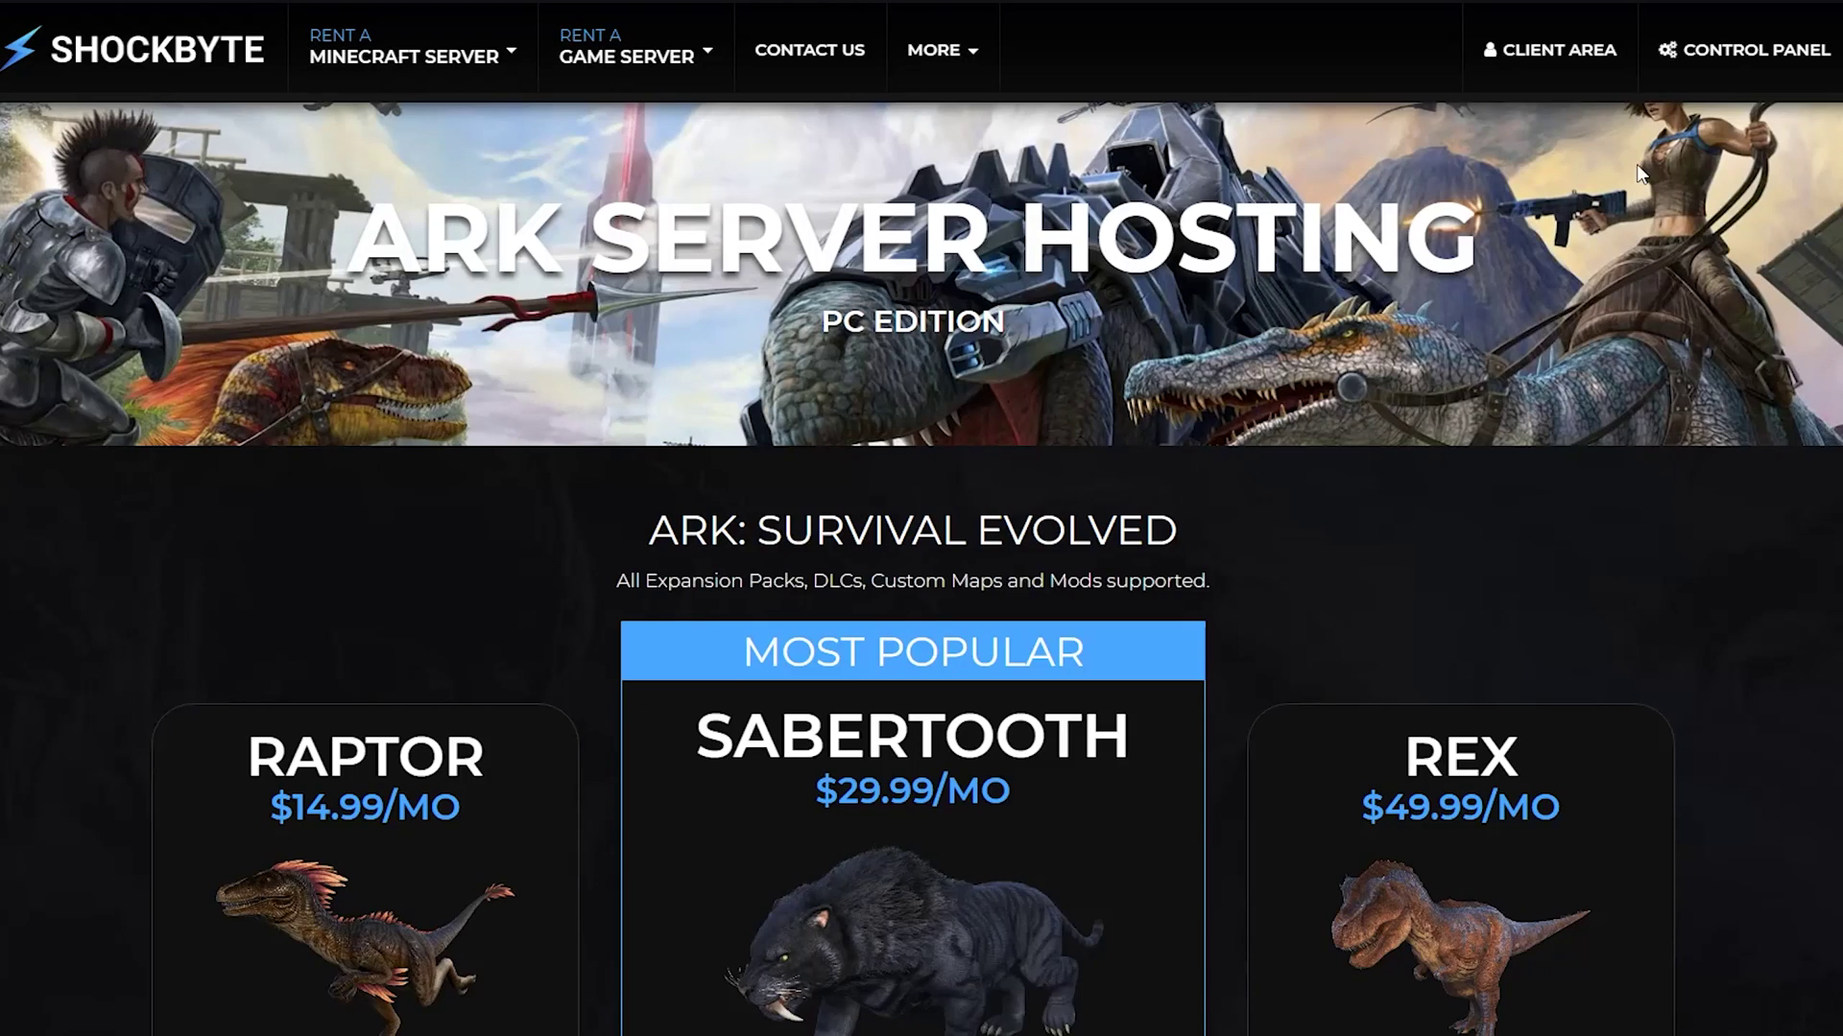
# Stop the ARK Test Server from its Console page in the control panel
pyautogui.click(1747, 57)
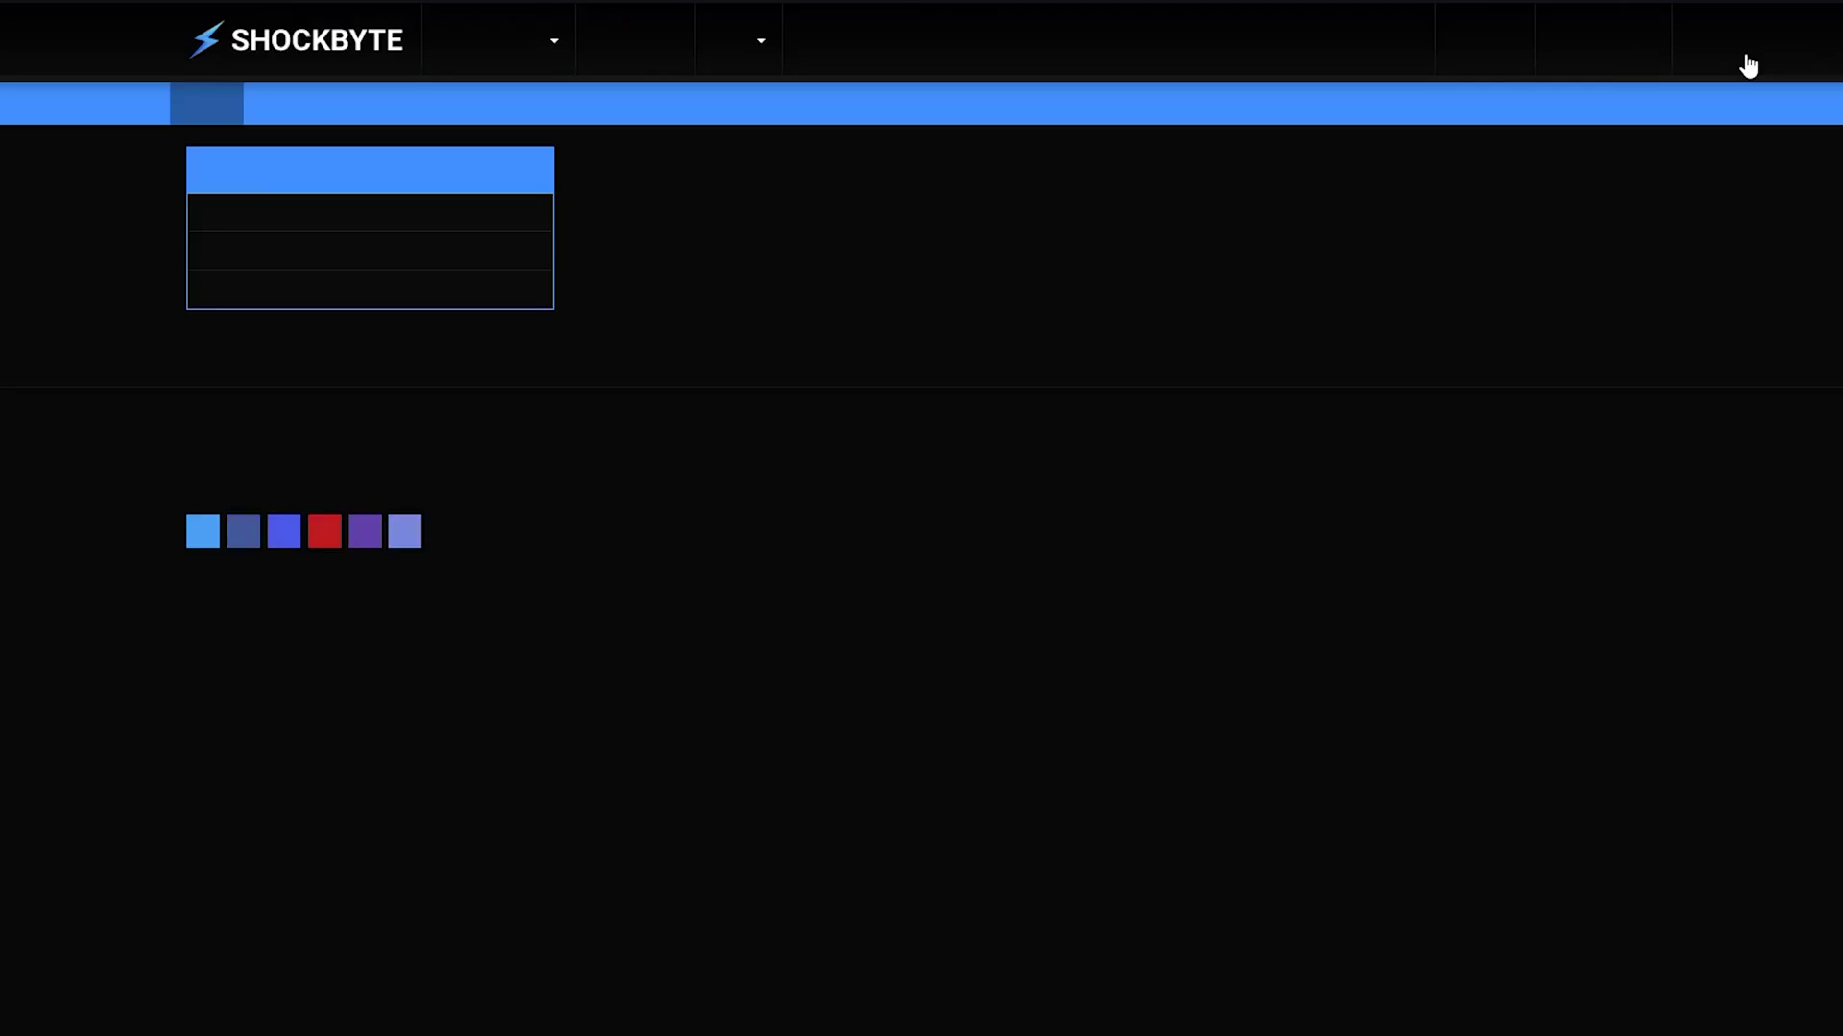
pyautogui.click(304, 110)
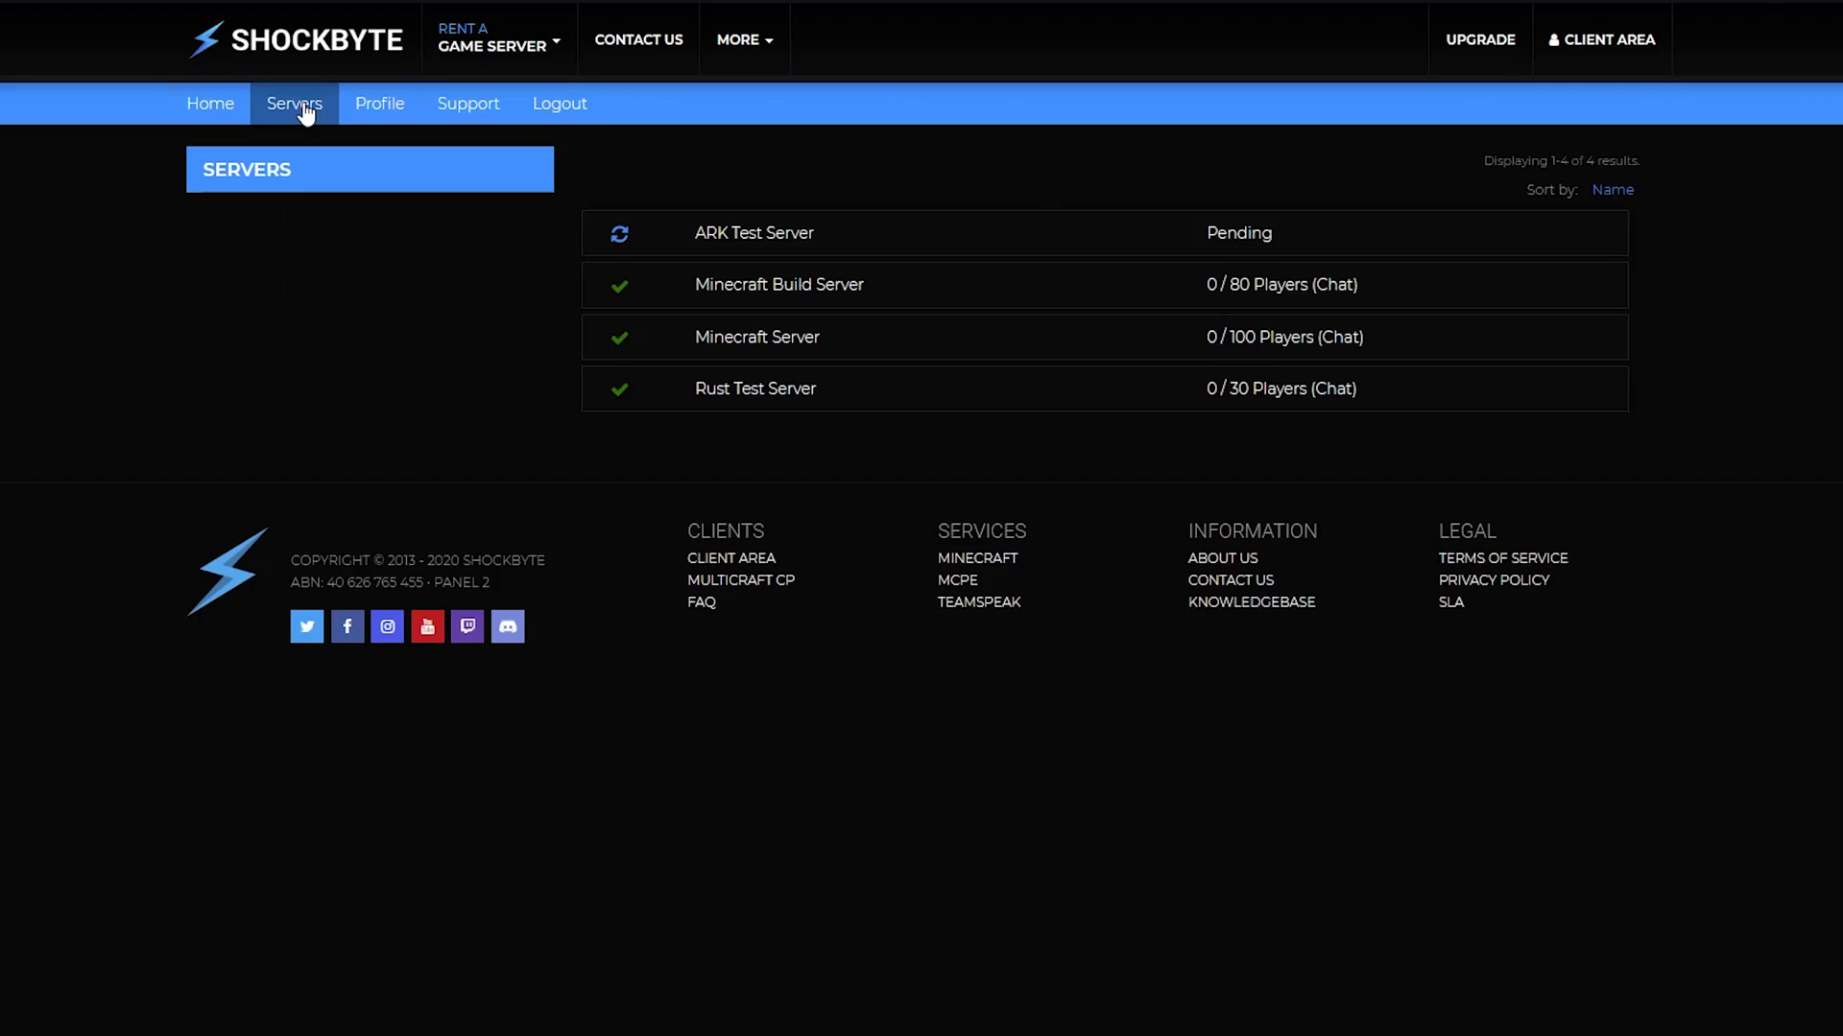
pyautogui.click(815, 244)
pyautogui.click(255, 279)
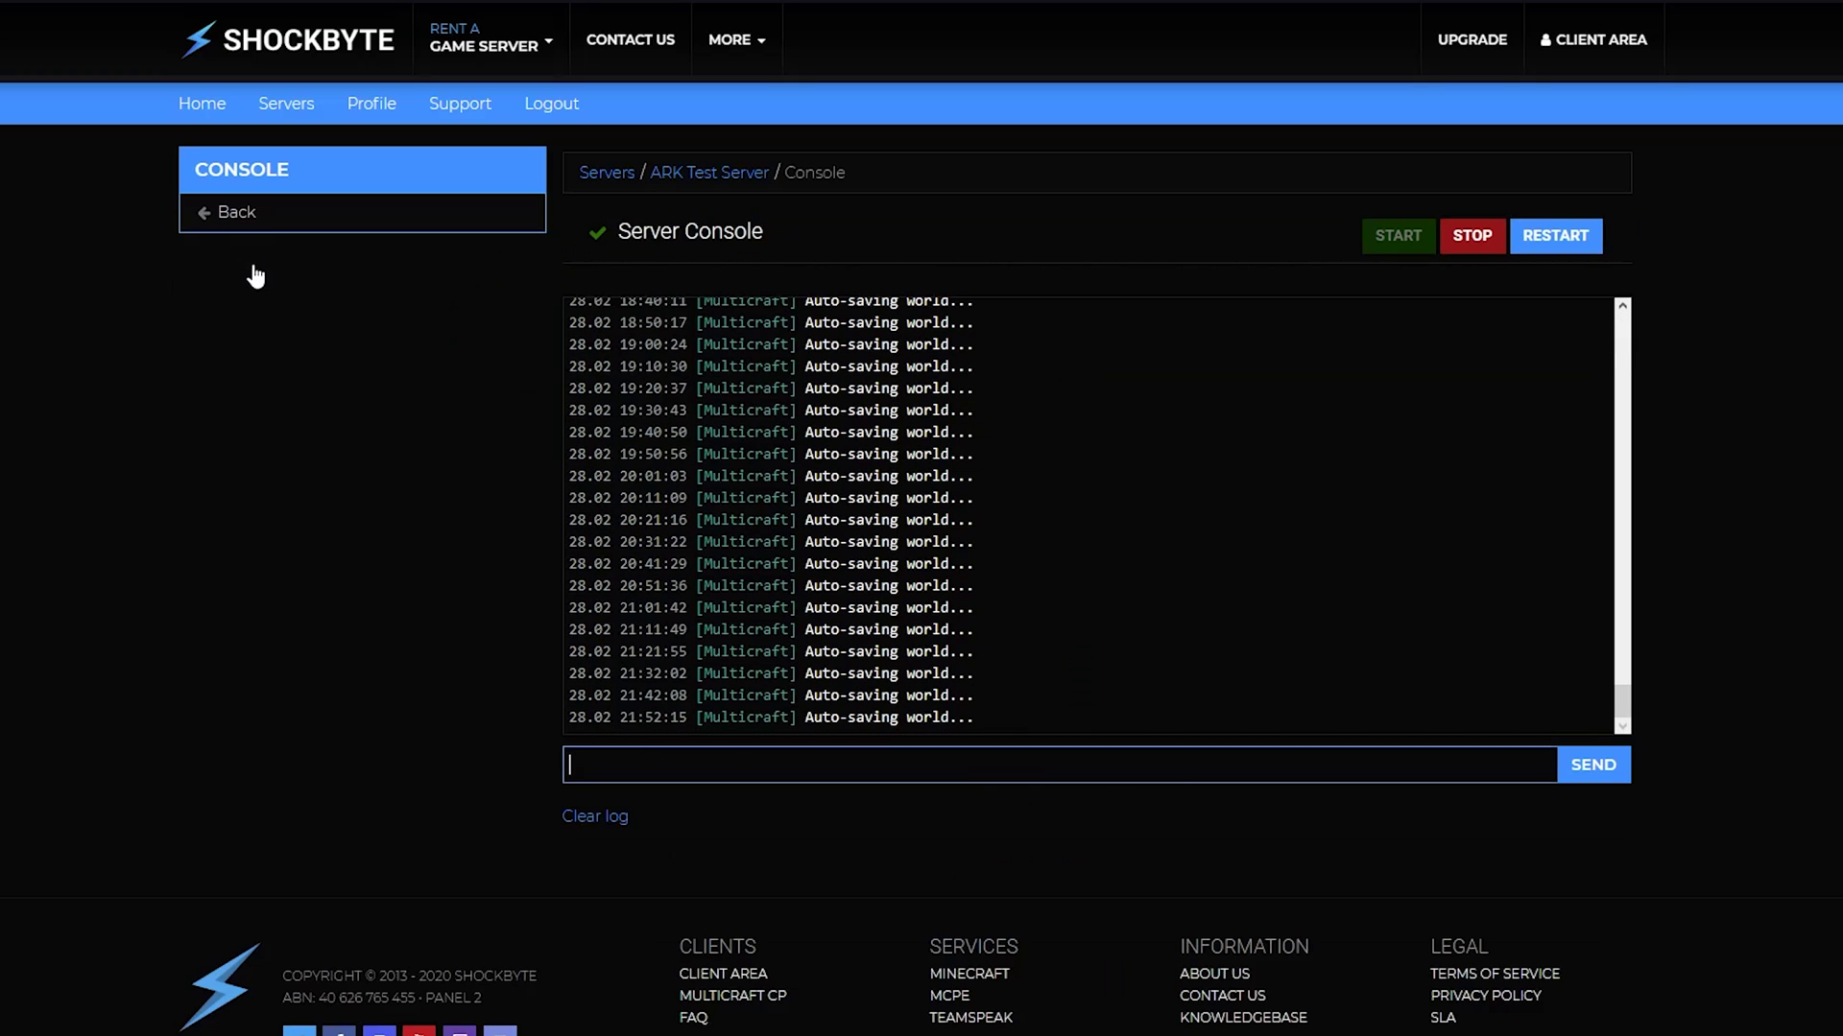
pyautogui.click(1481, 243)
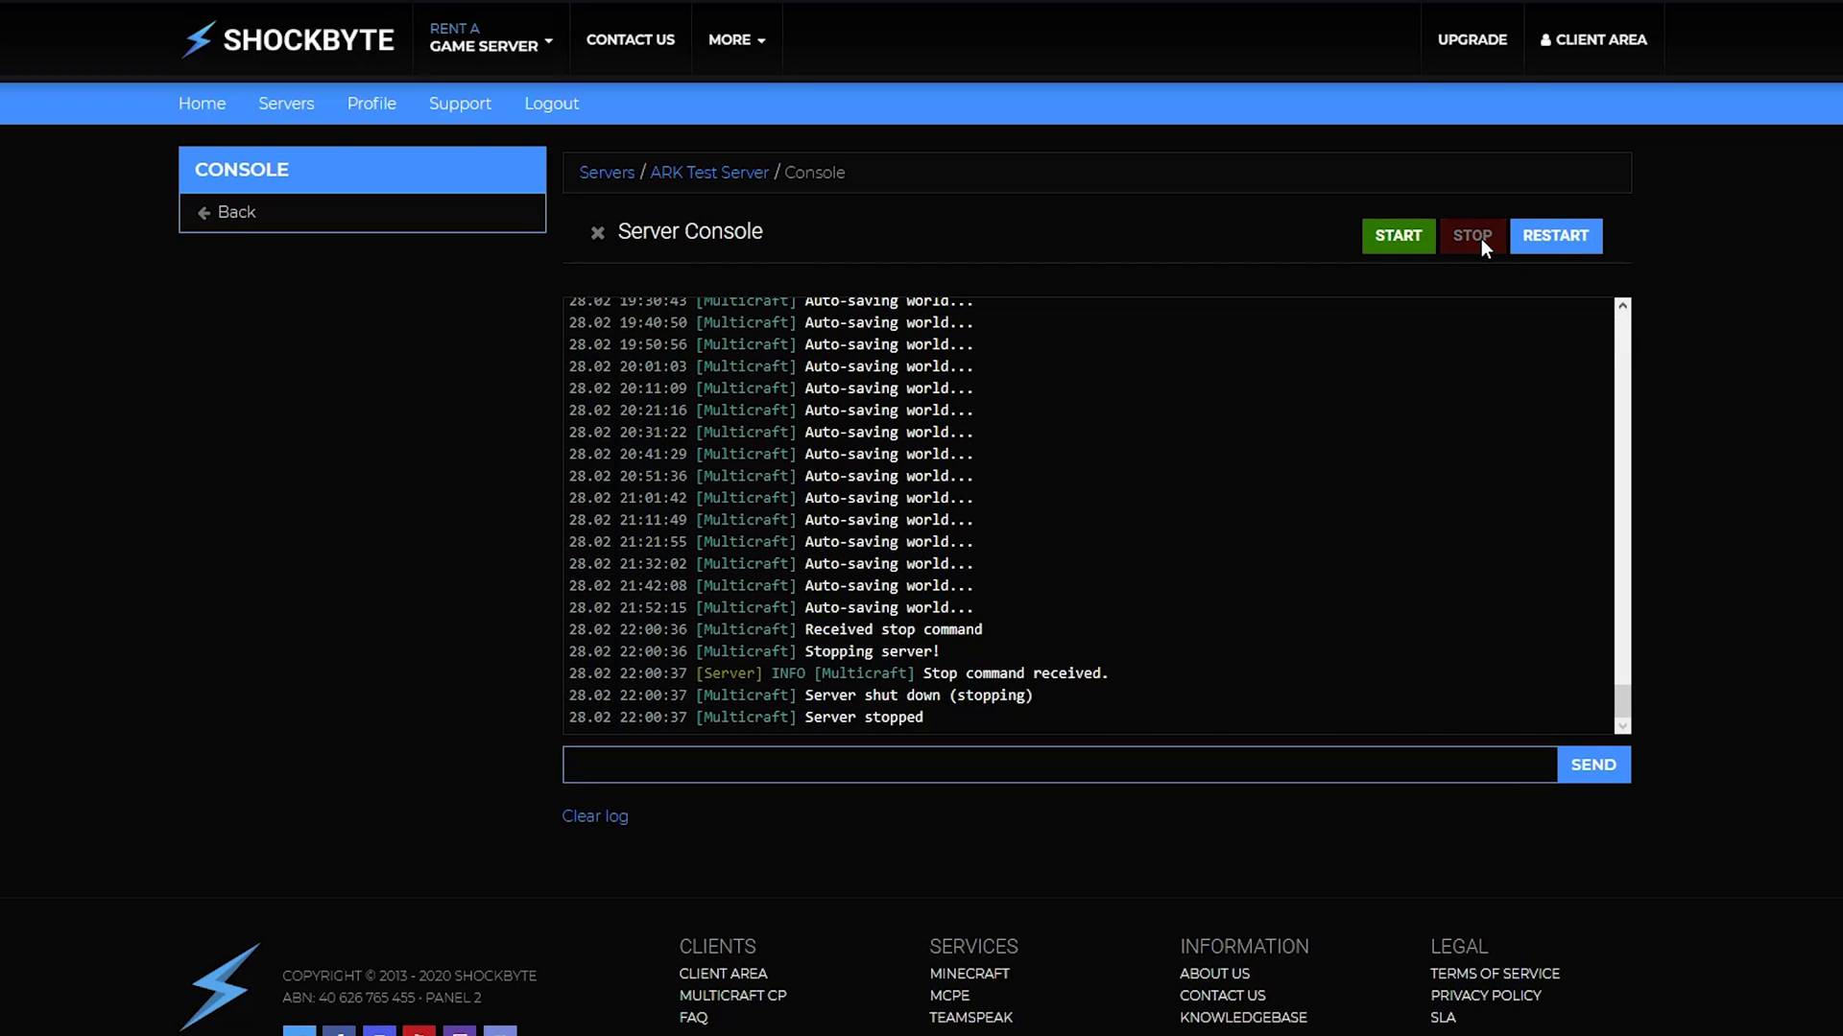
# Open the ARK Test Server's Config Files list under Files in the sidebar
pyautogui.click(705, 173)
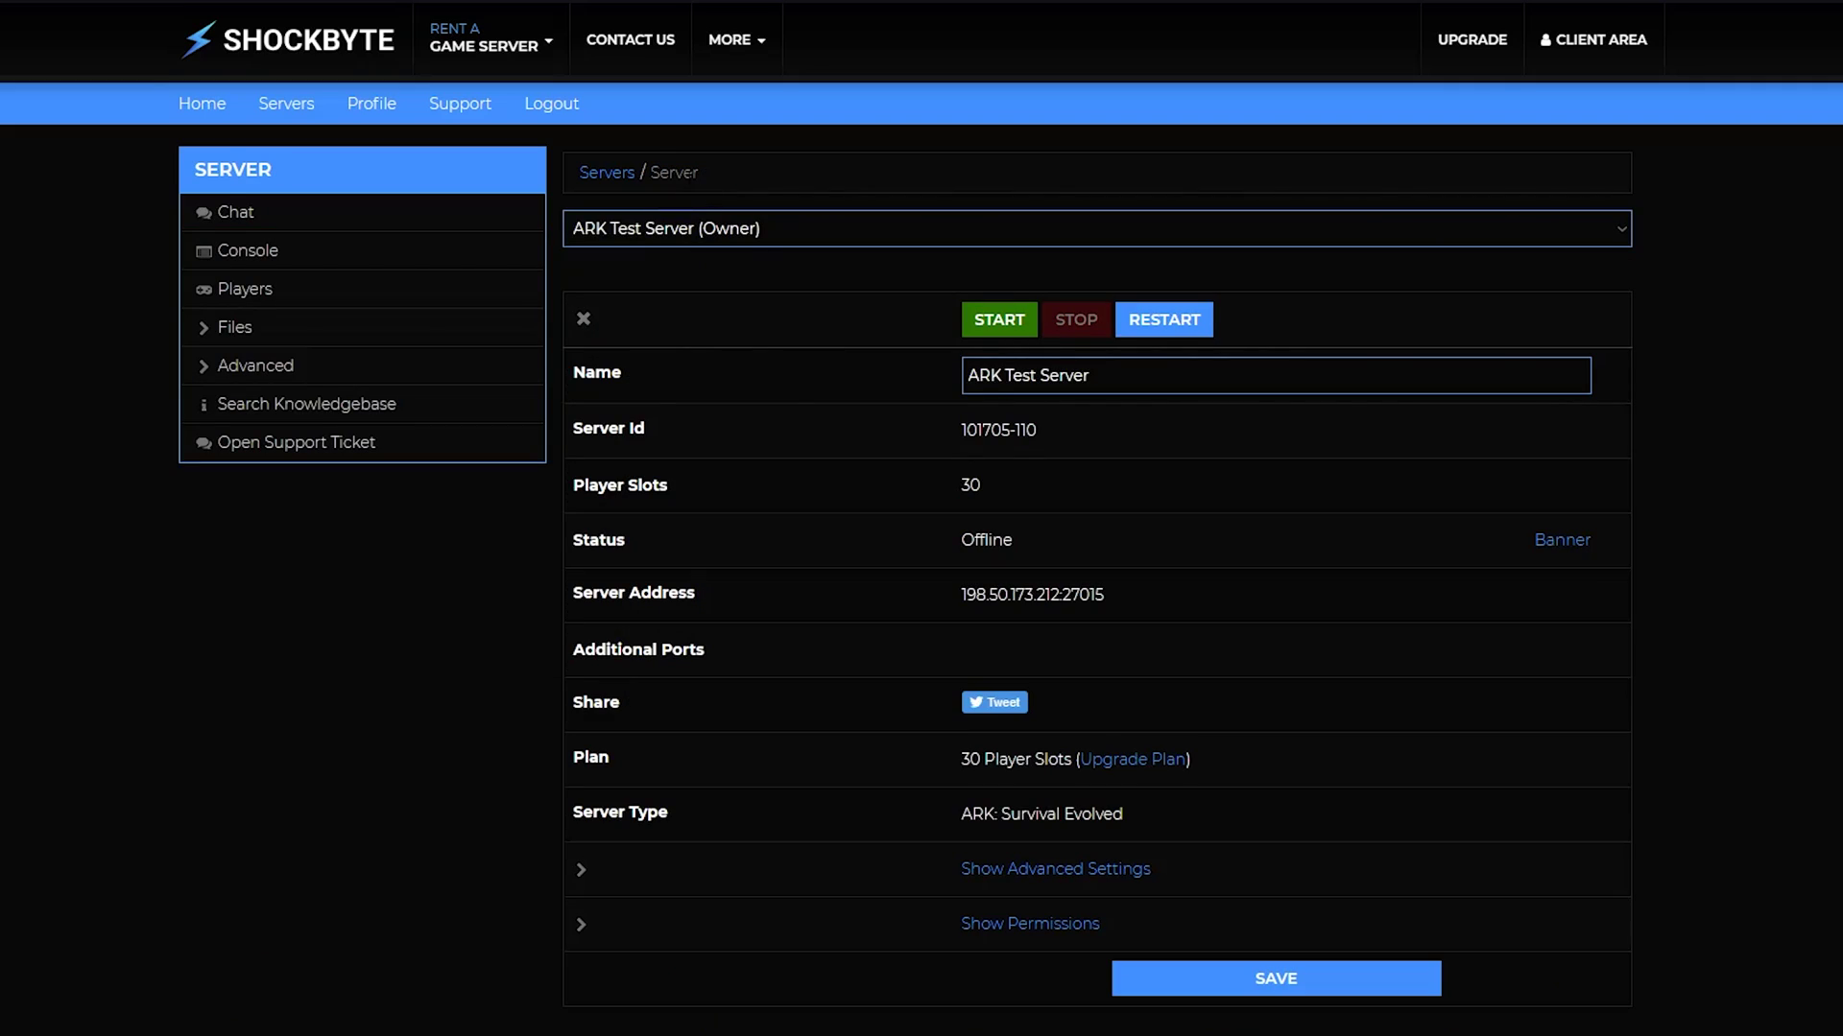
pyautogui.click(230, 343)
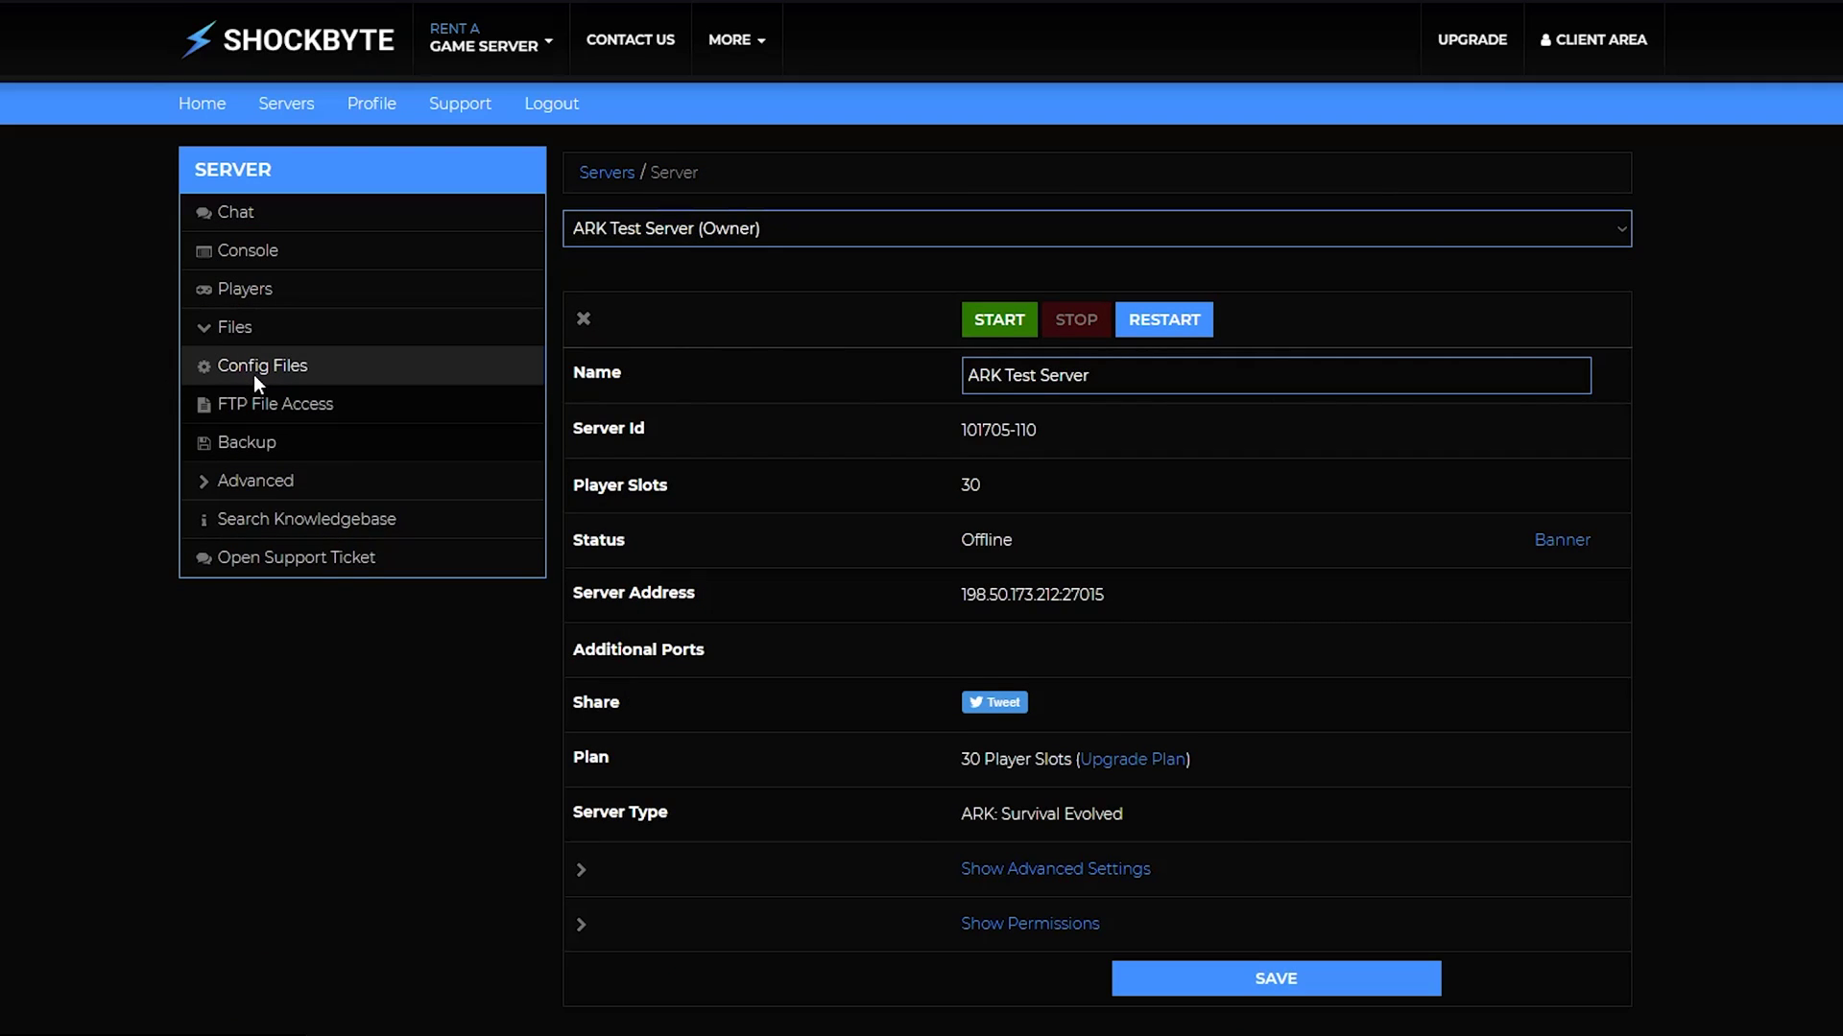
pyautogui.click(256, 374)
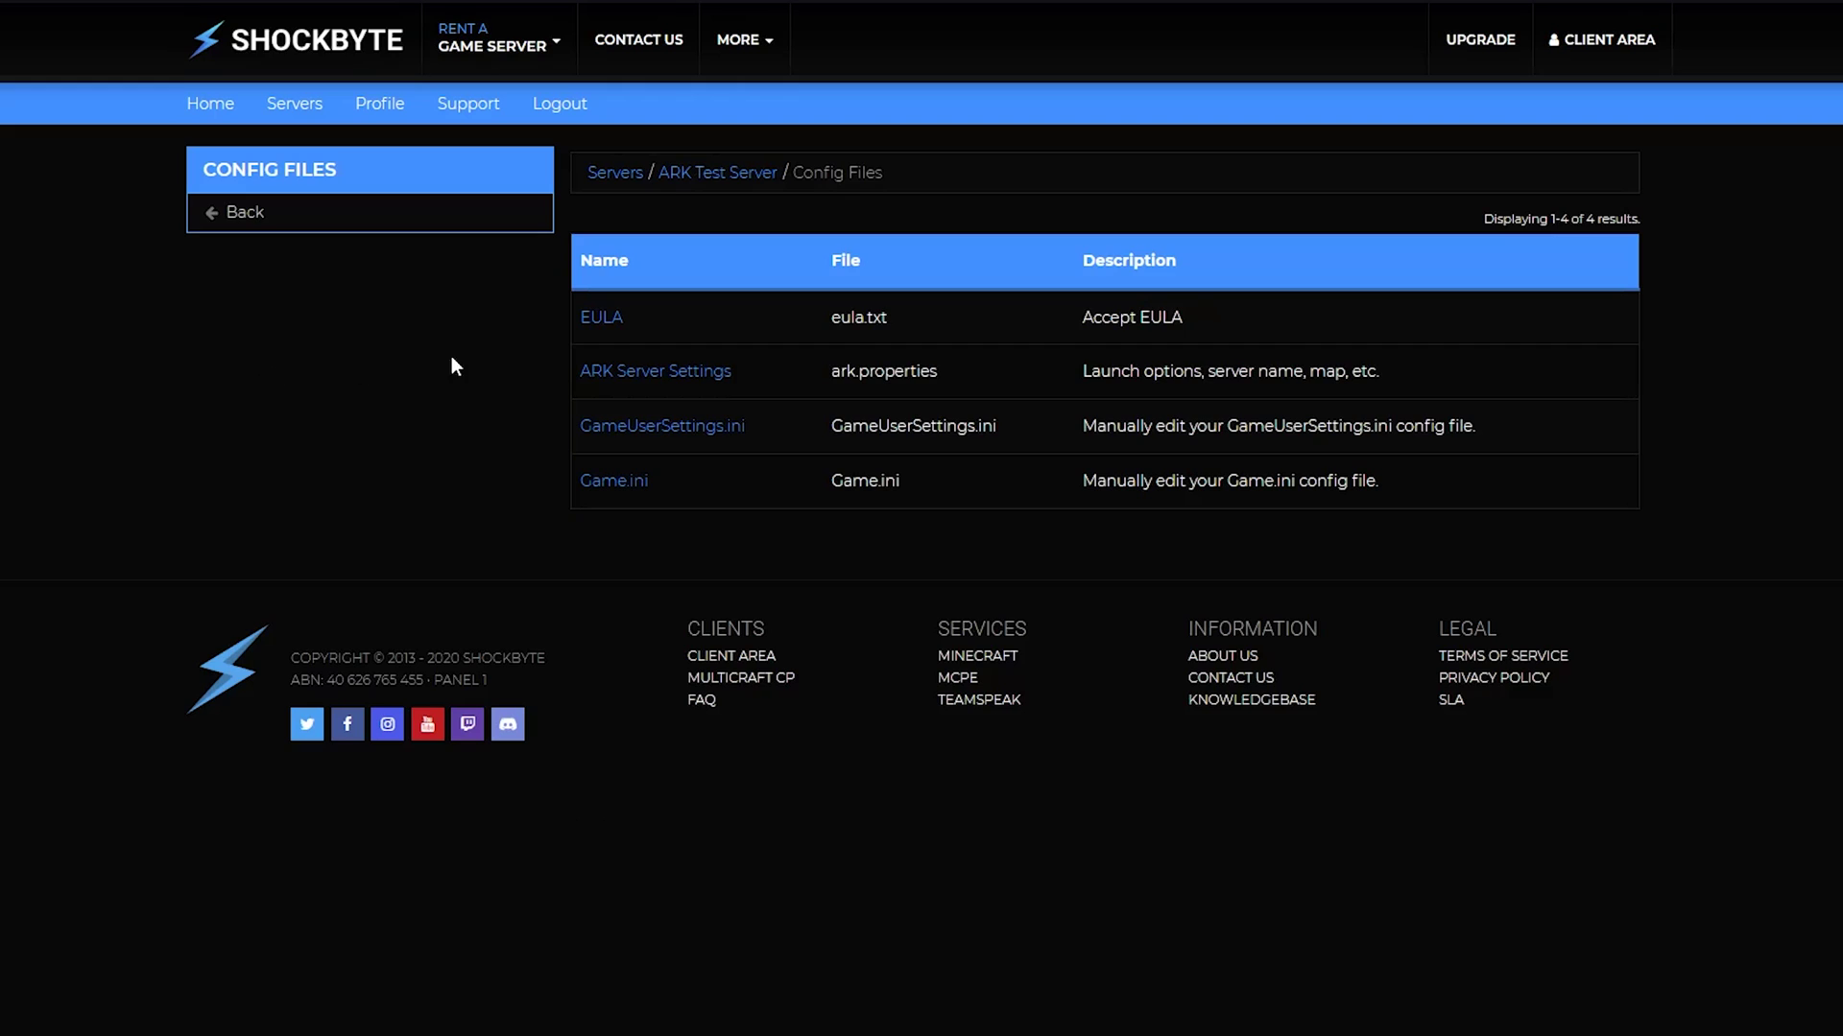
# Save a Server Admin Password in ARK Server Settings, then start the server from Console
pyautogui.click(690, 374)
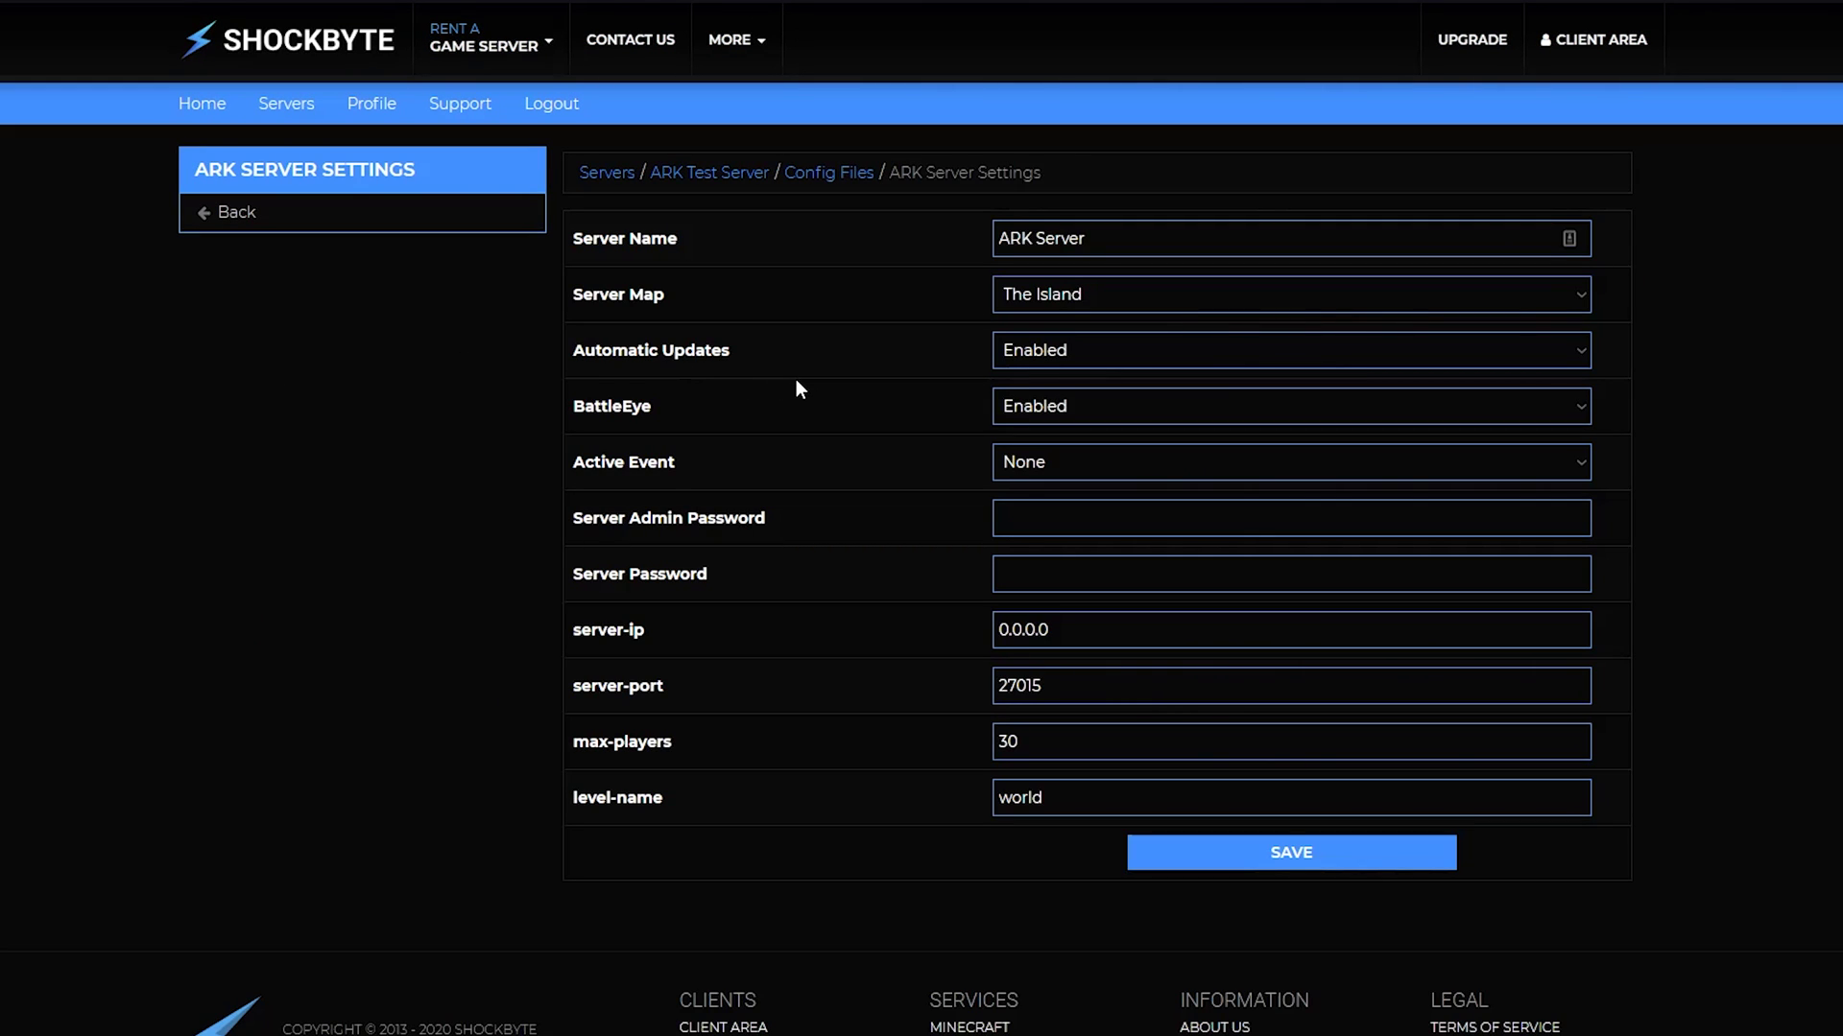
pyautogui.click(1019, 517)
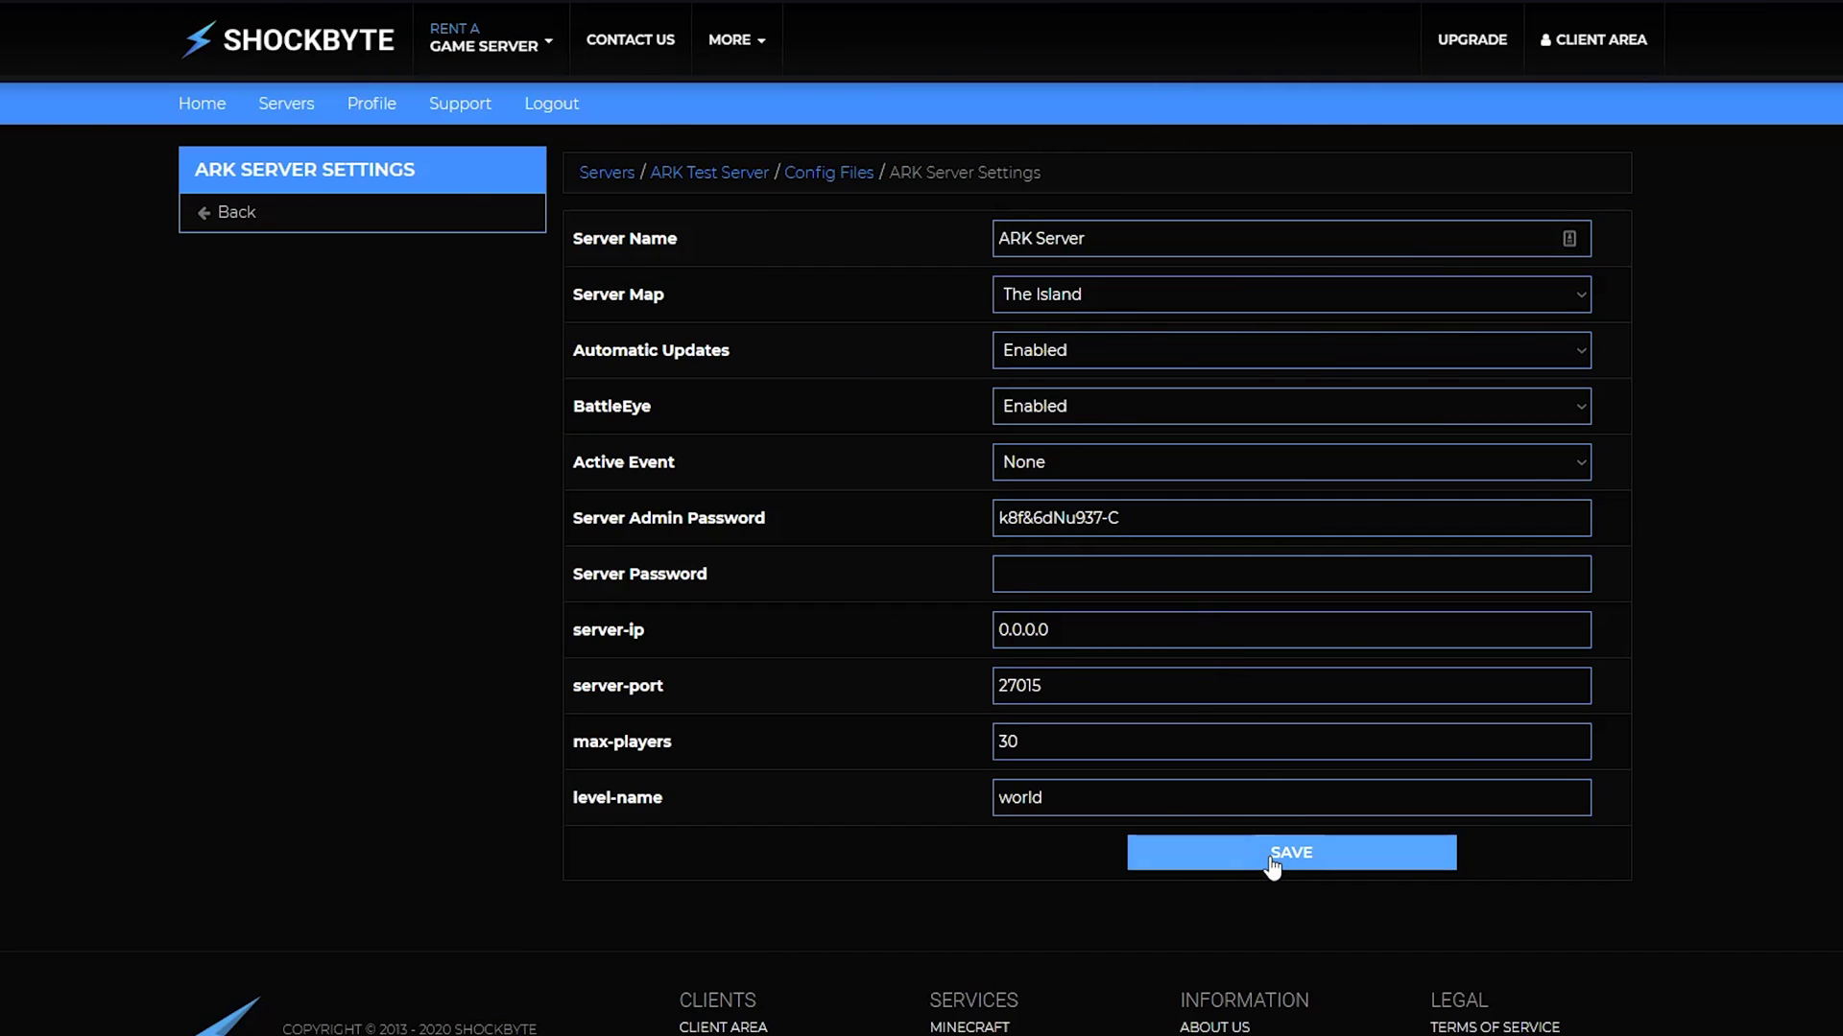
pyautogui.click(1272, 857)
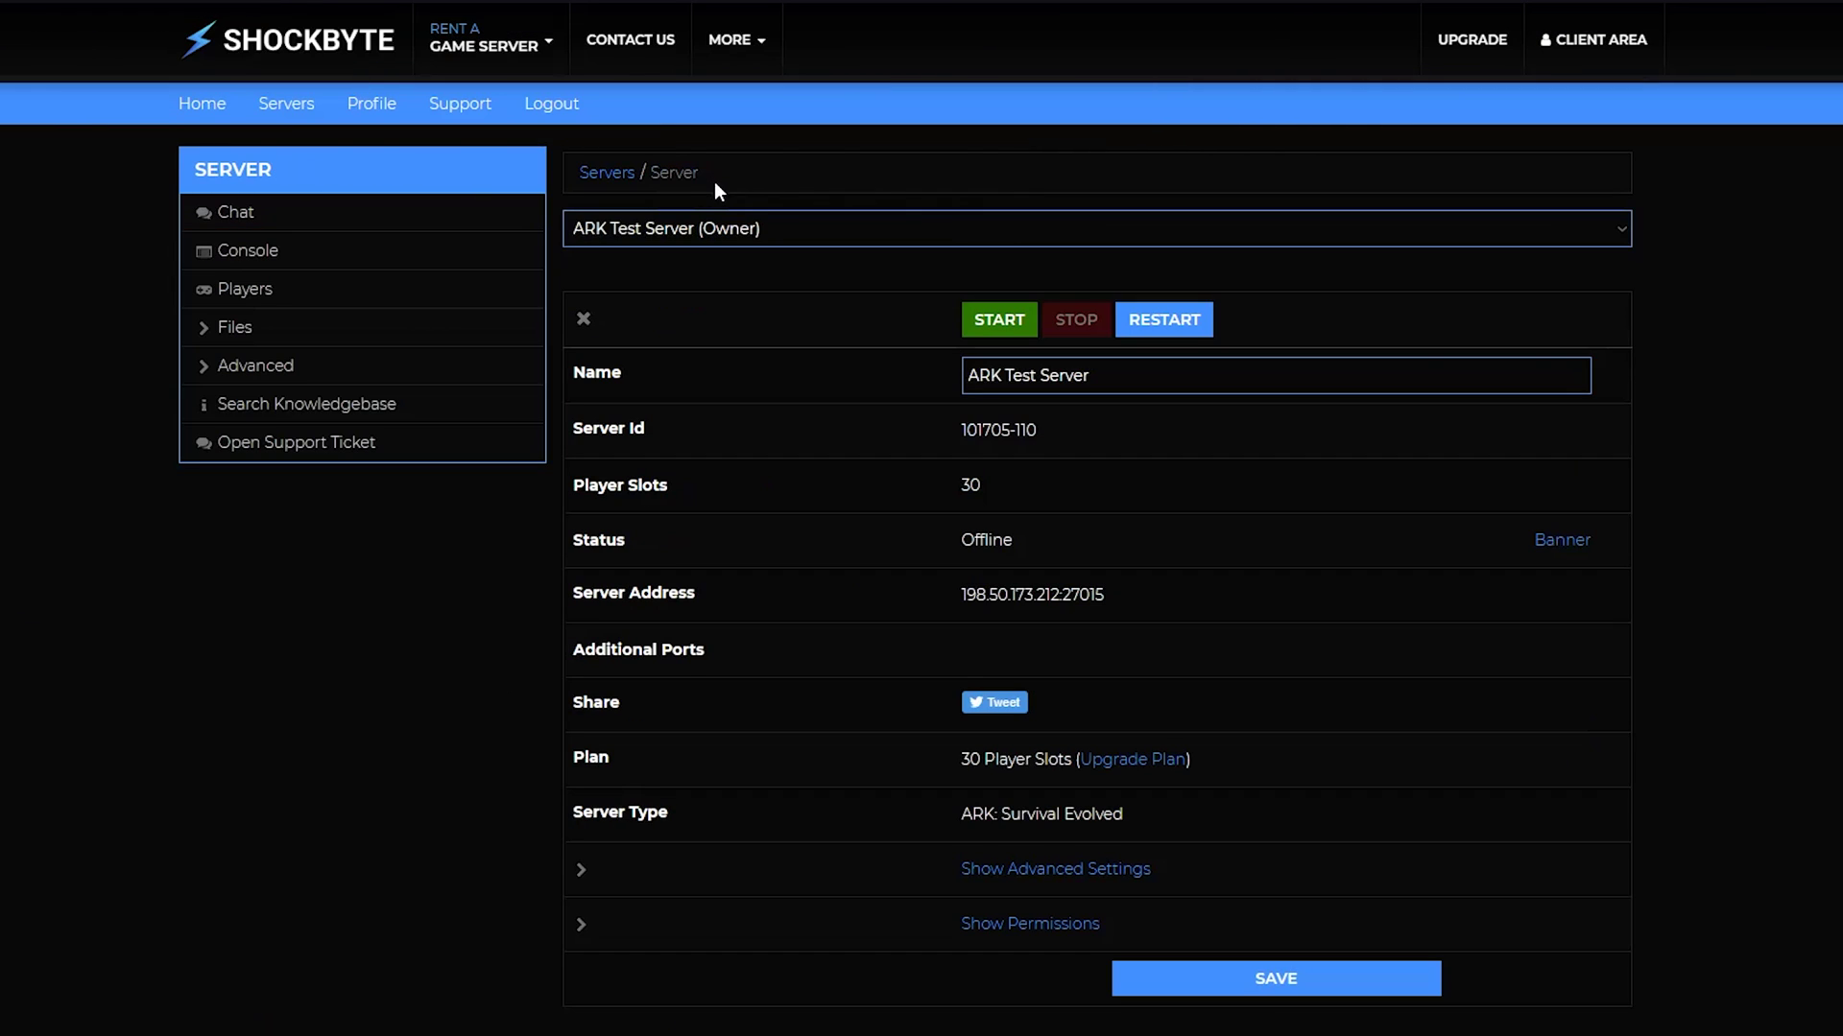
pyautogui.click(410, 255)
pyautogui.click(1393, 245)
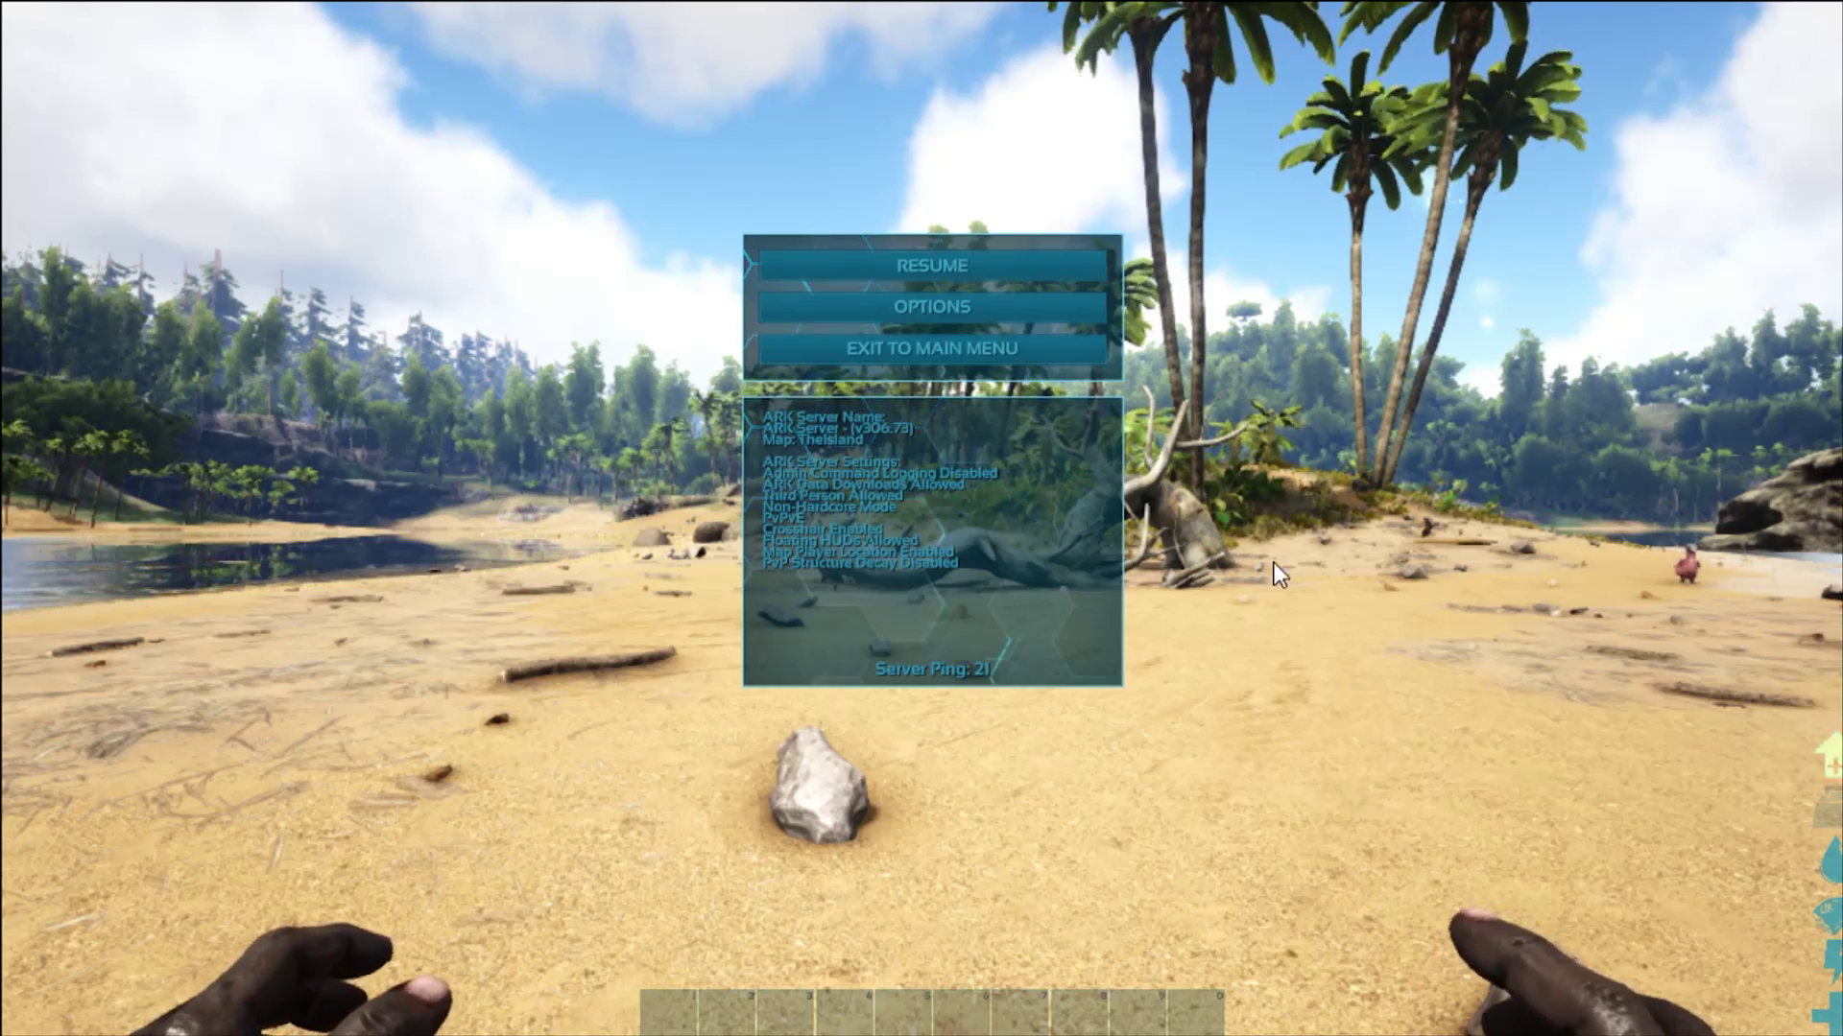
# Resume the game, run enablecheats with the password and cheat Fly, then fly upward
pyautogui.click(966, 255)
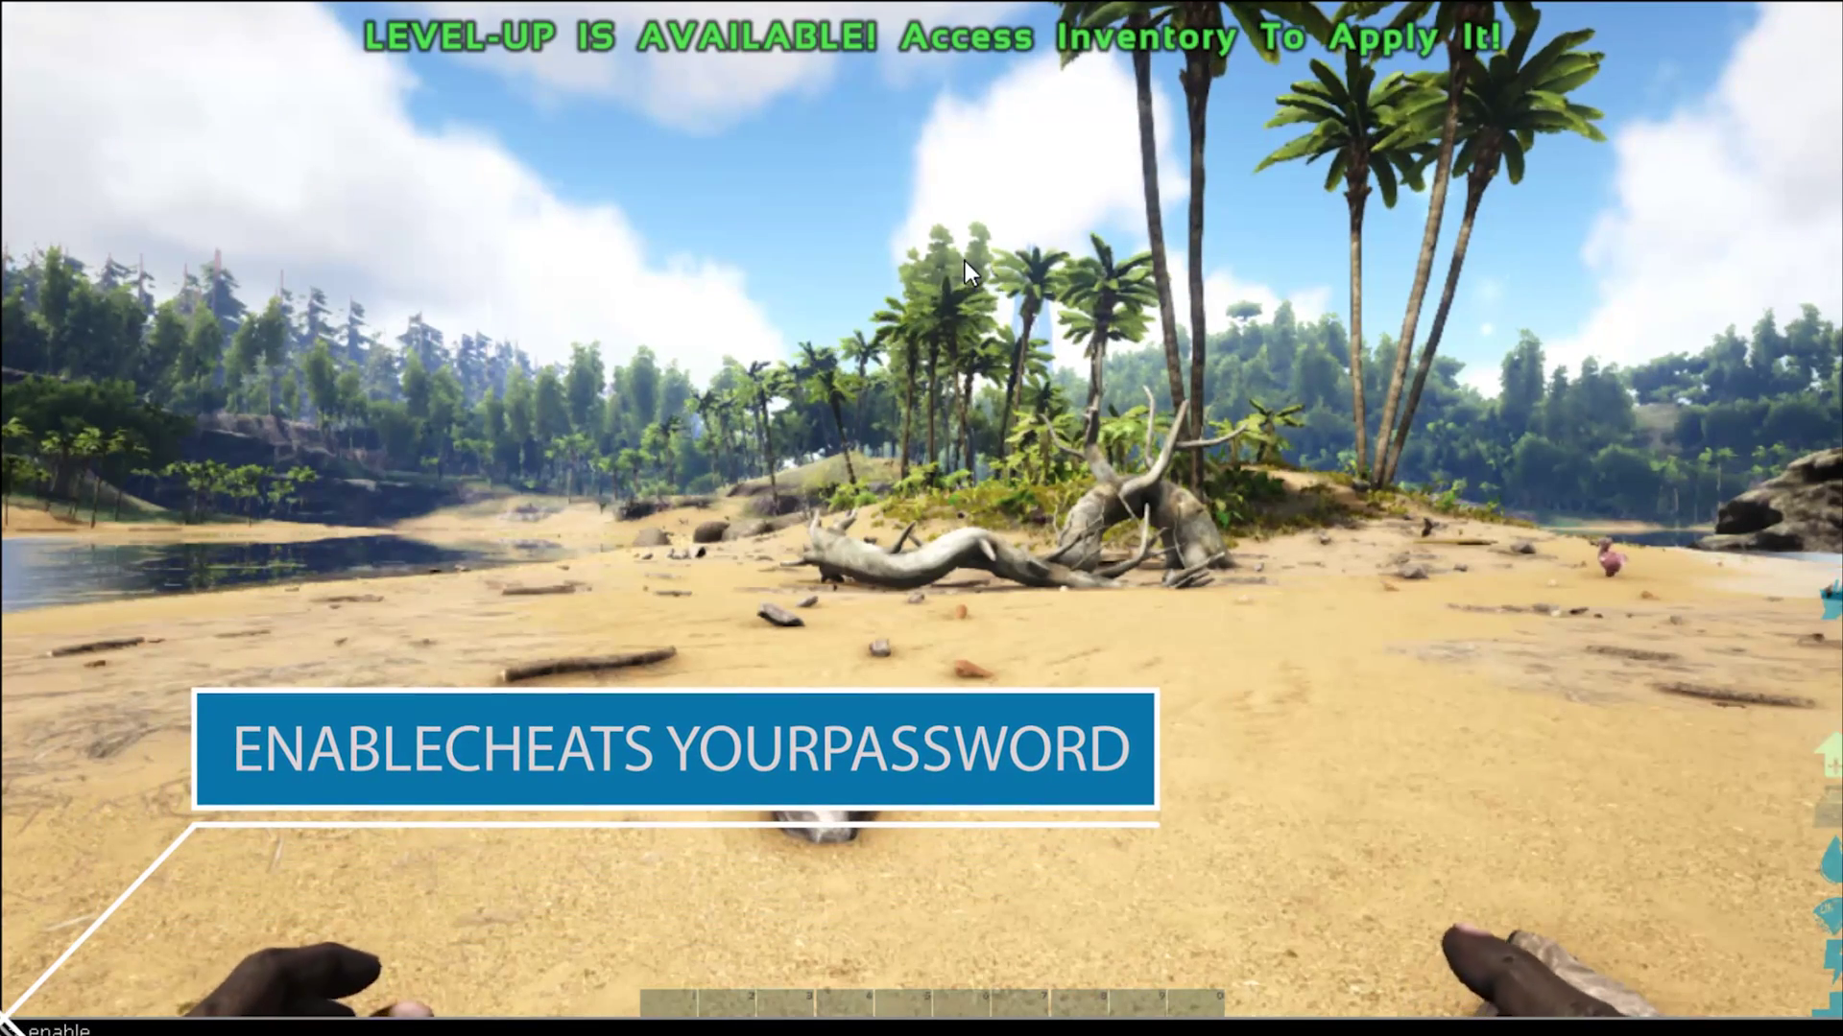
pyautogui.write('enablecheats ')
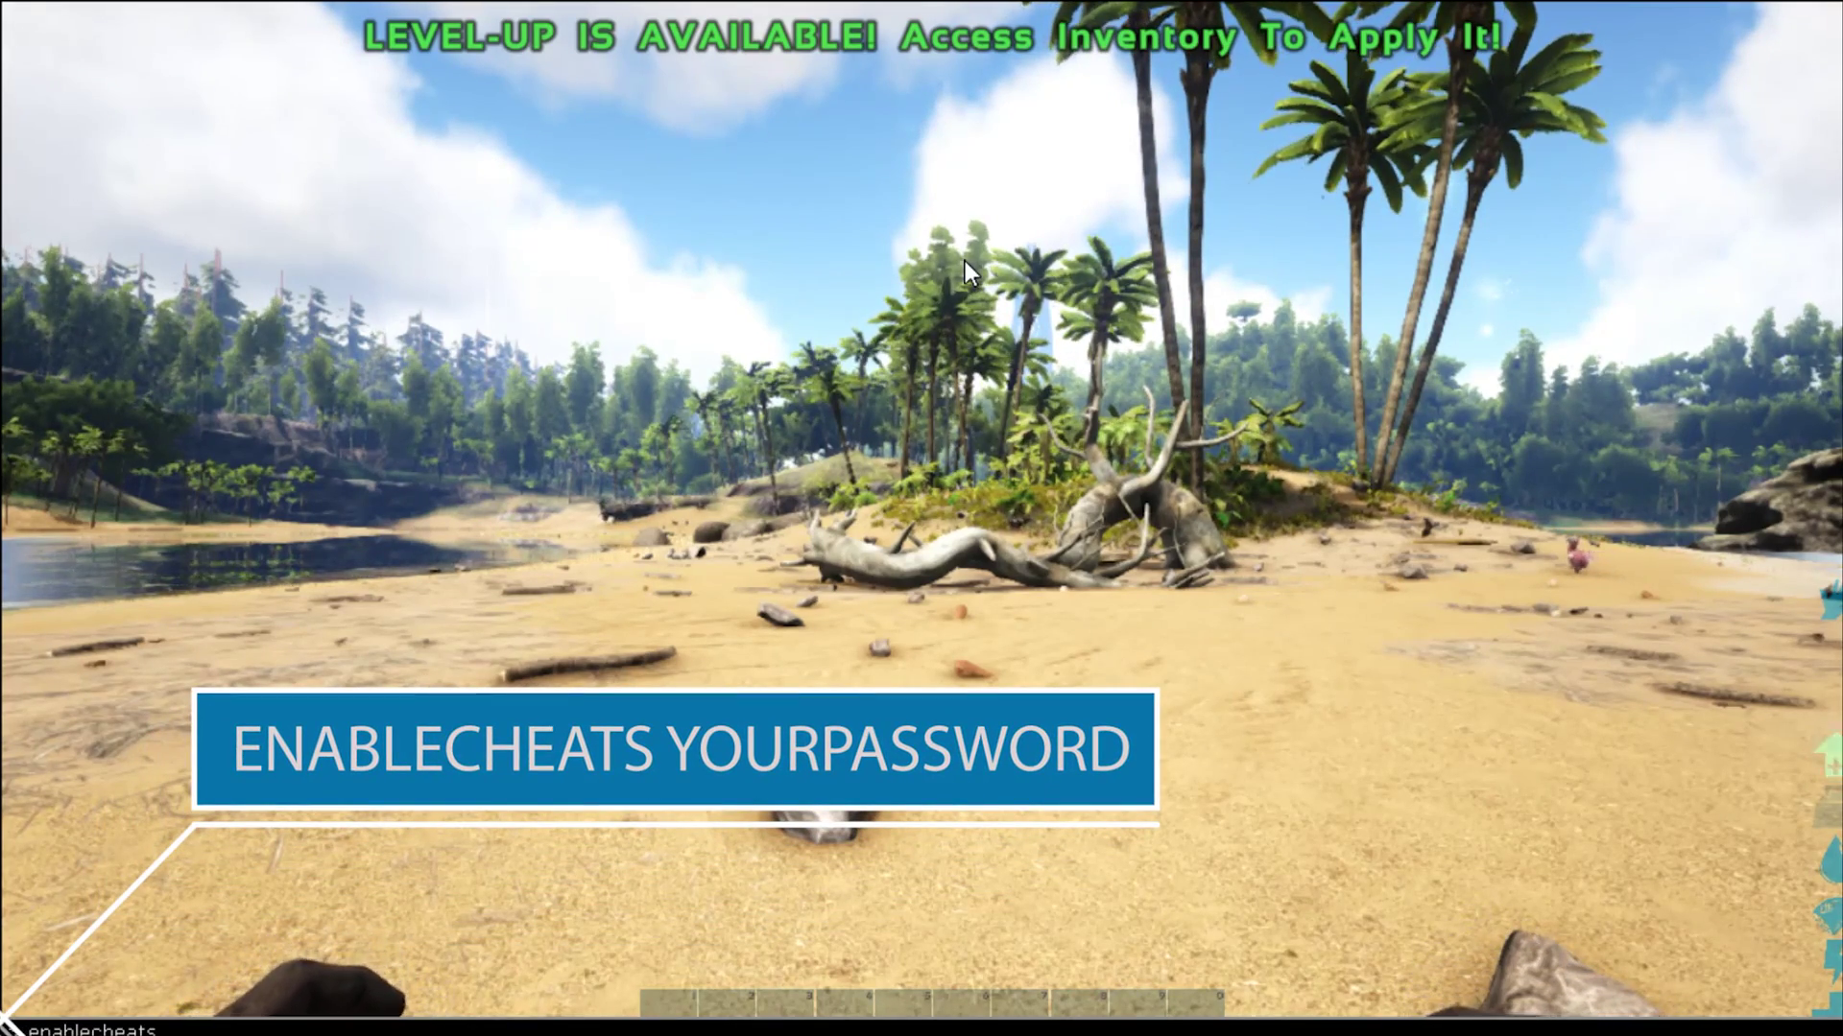
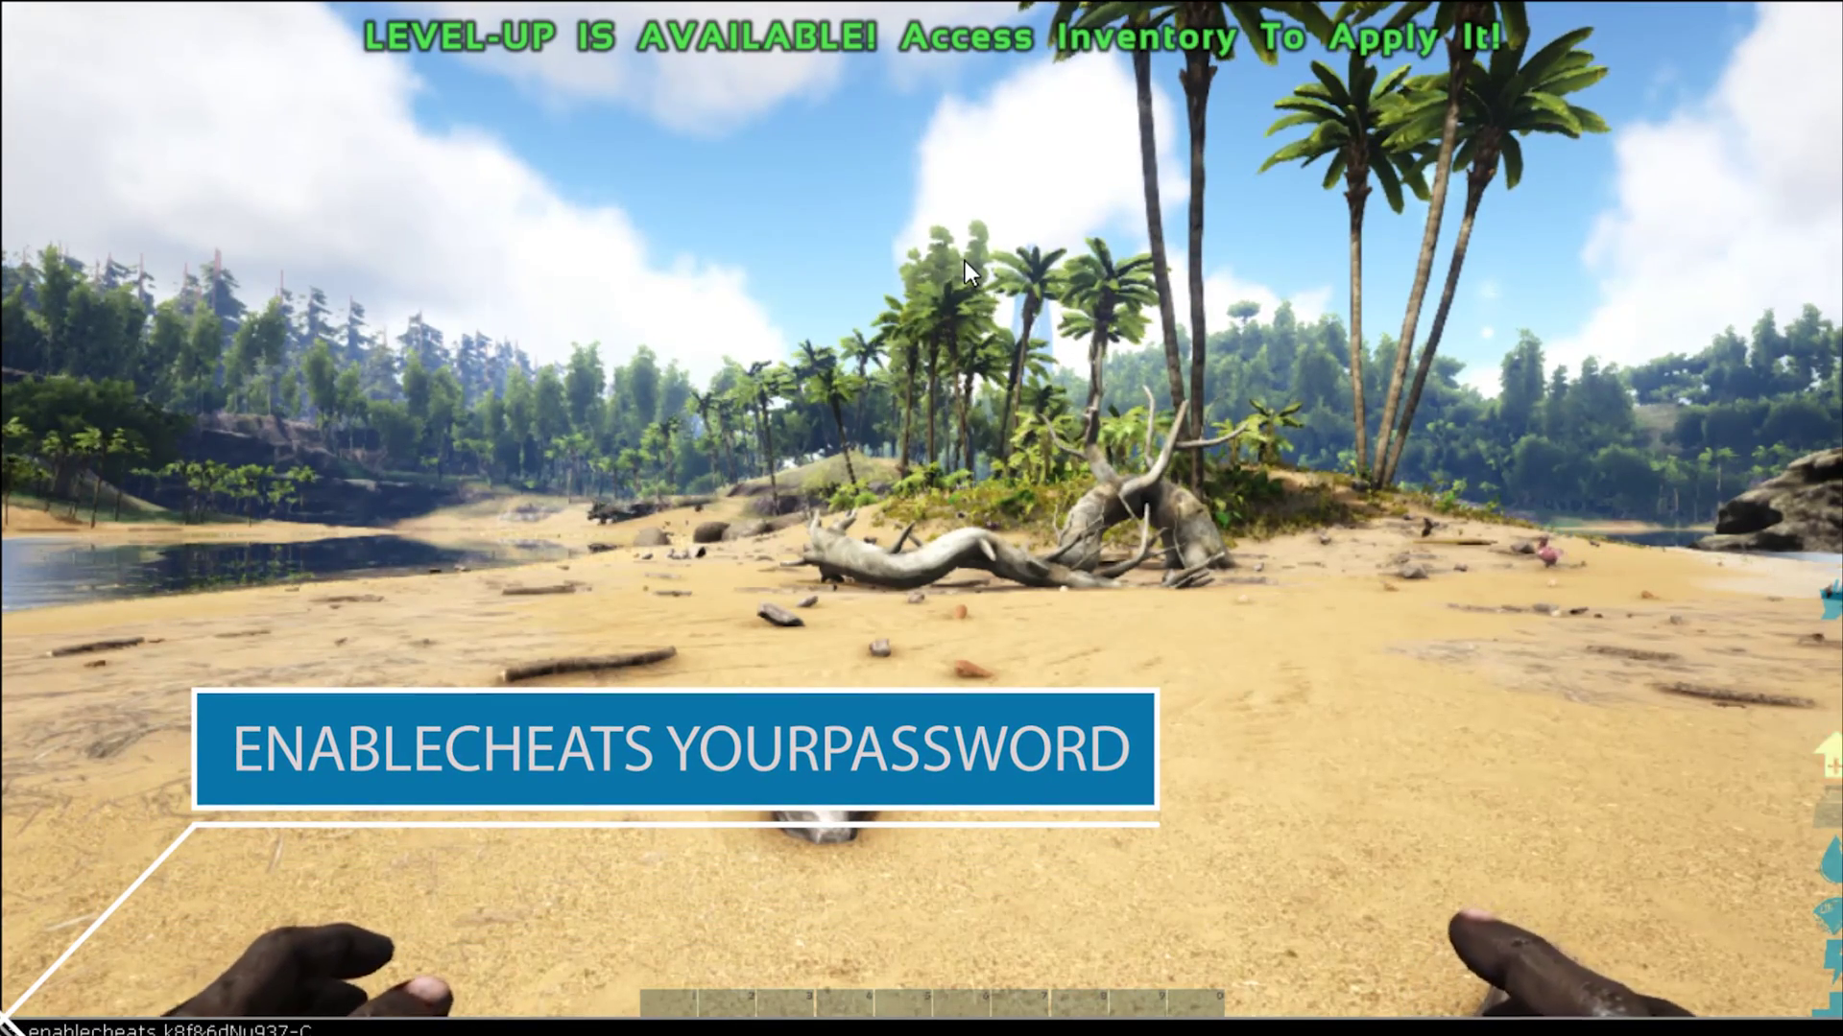
pyautogui.press('Return')
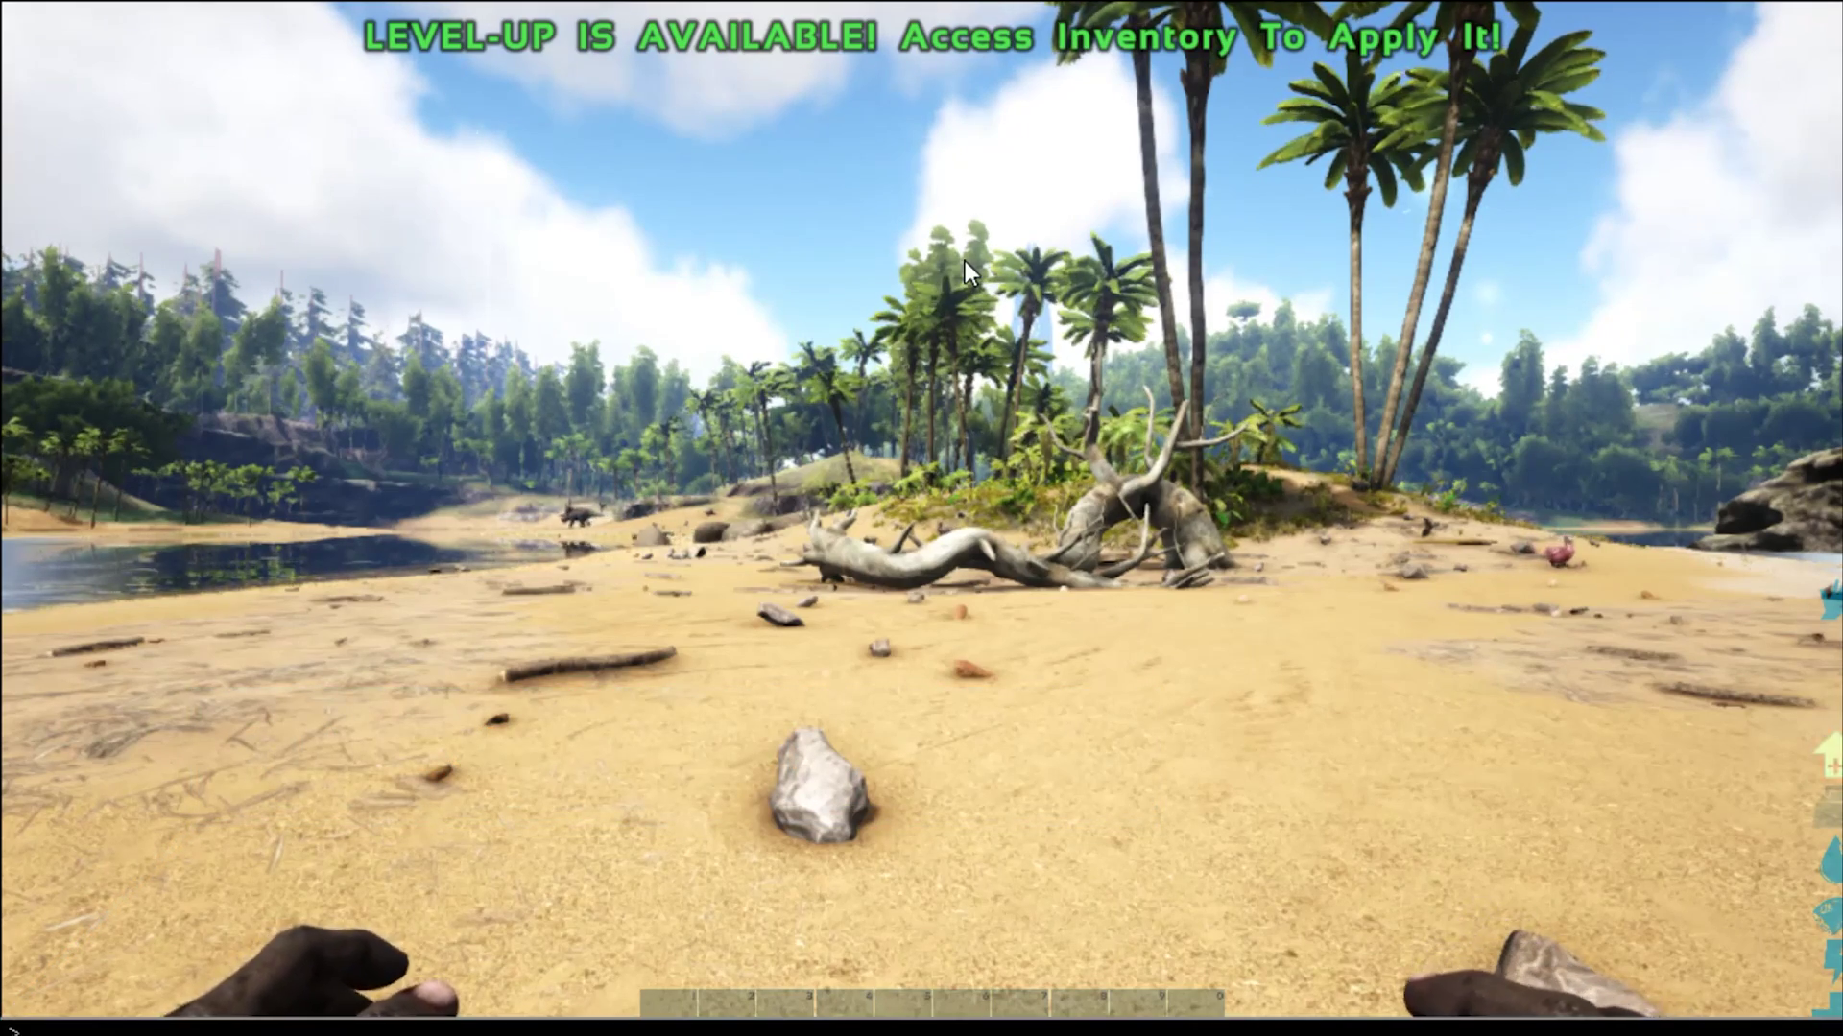
pyautogui.write('heat ')
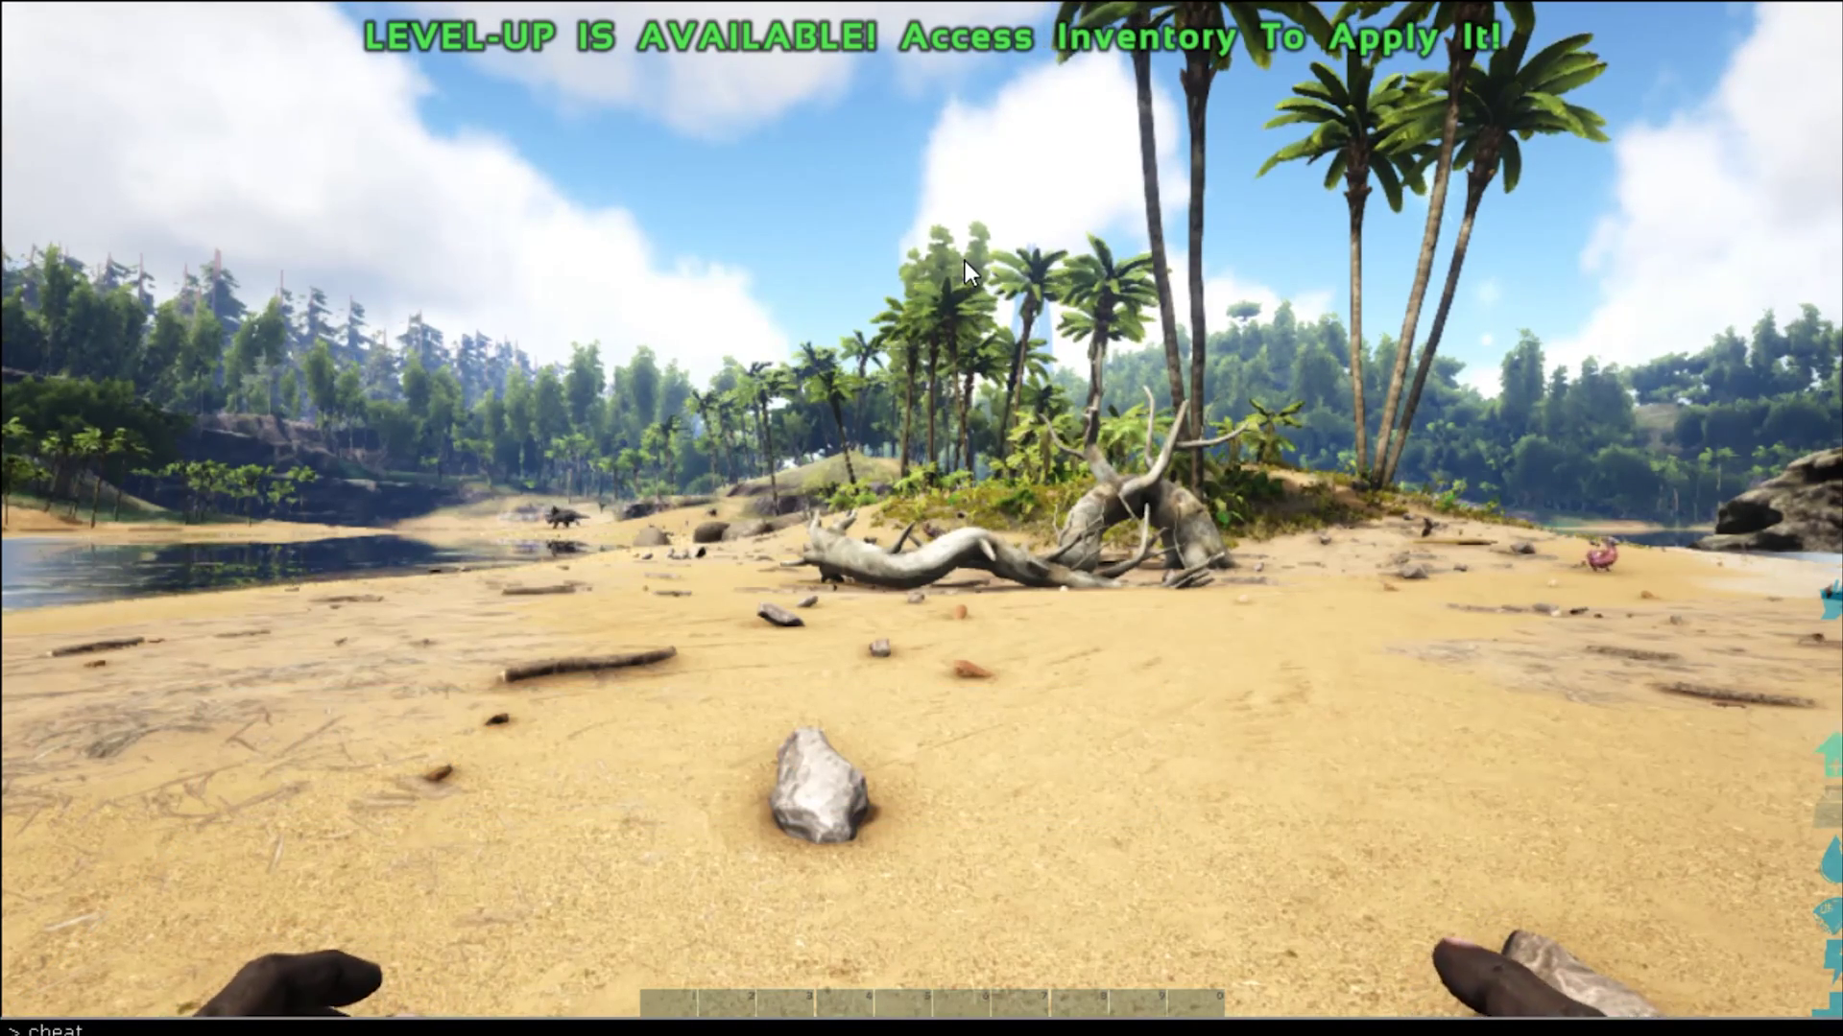
pyautogui.write('Fly')
pyautogui.press('Return')
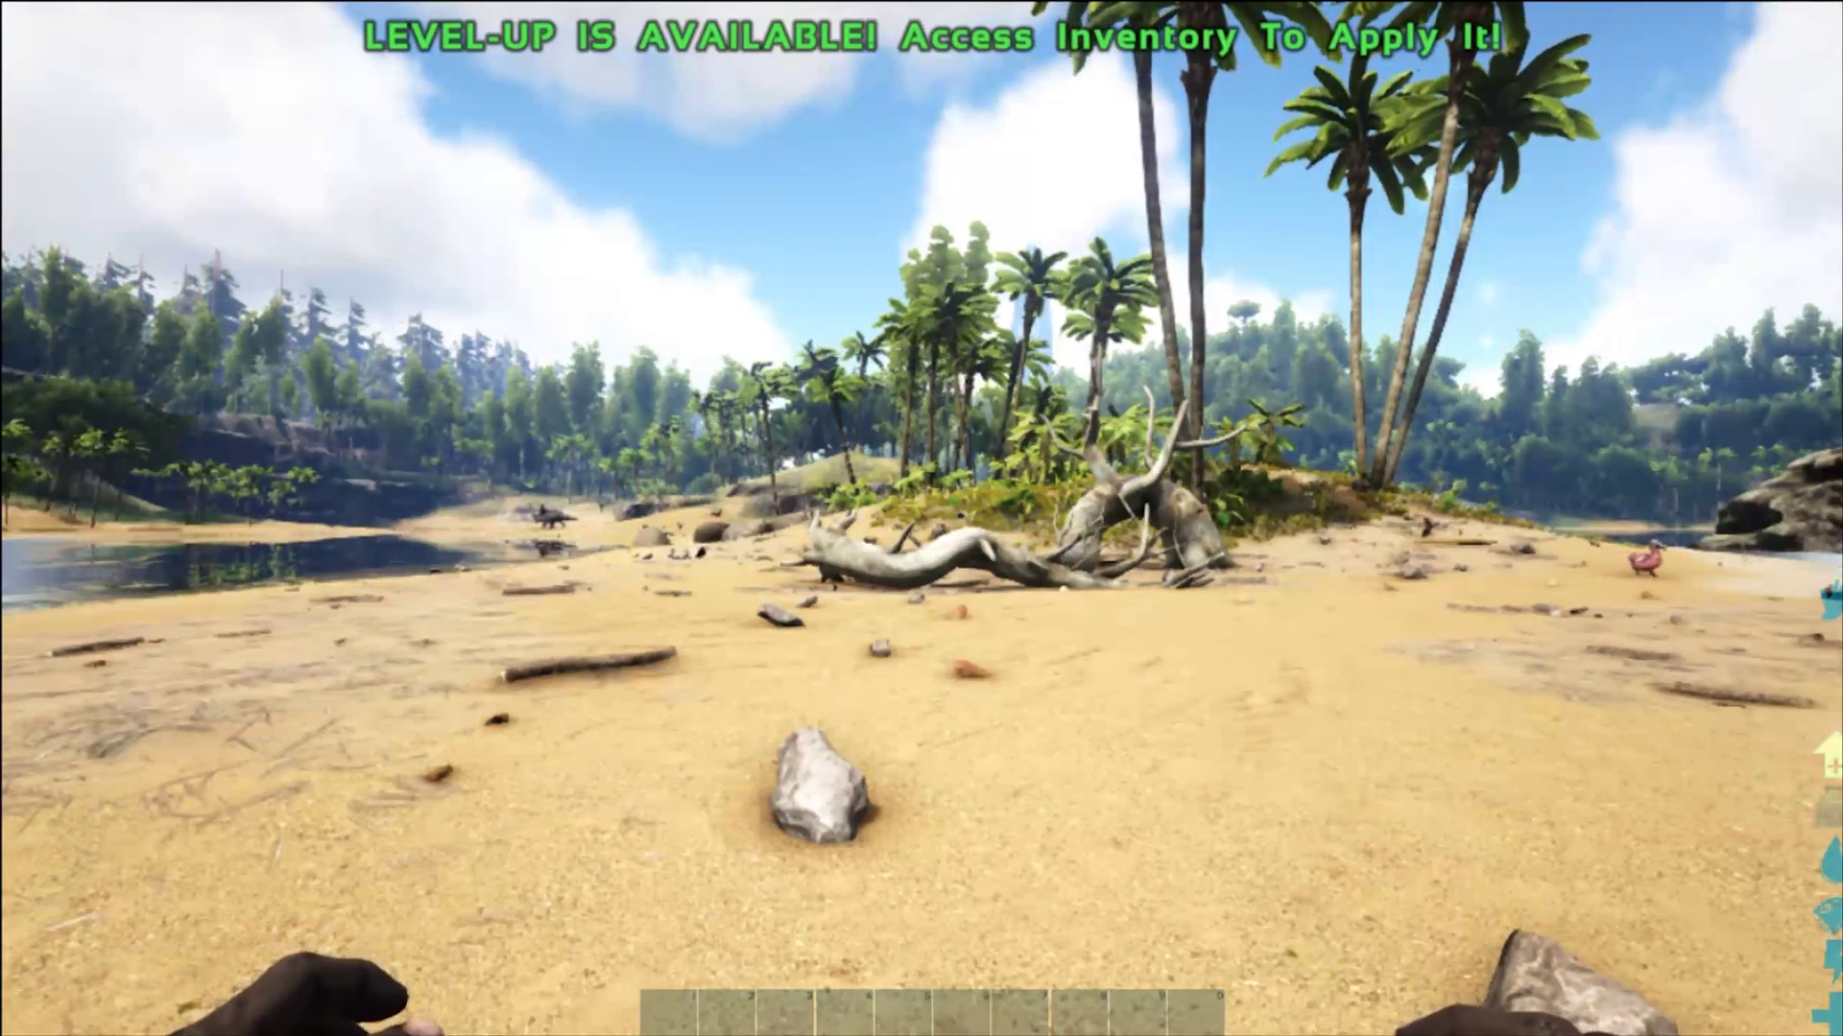
pyautogui.press('w')
pyautogui.press('space')
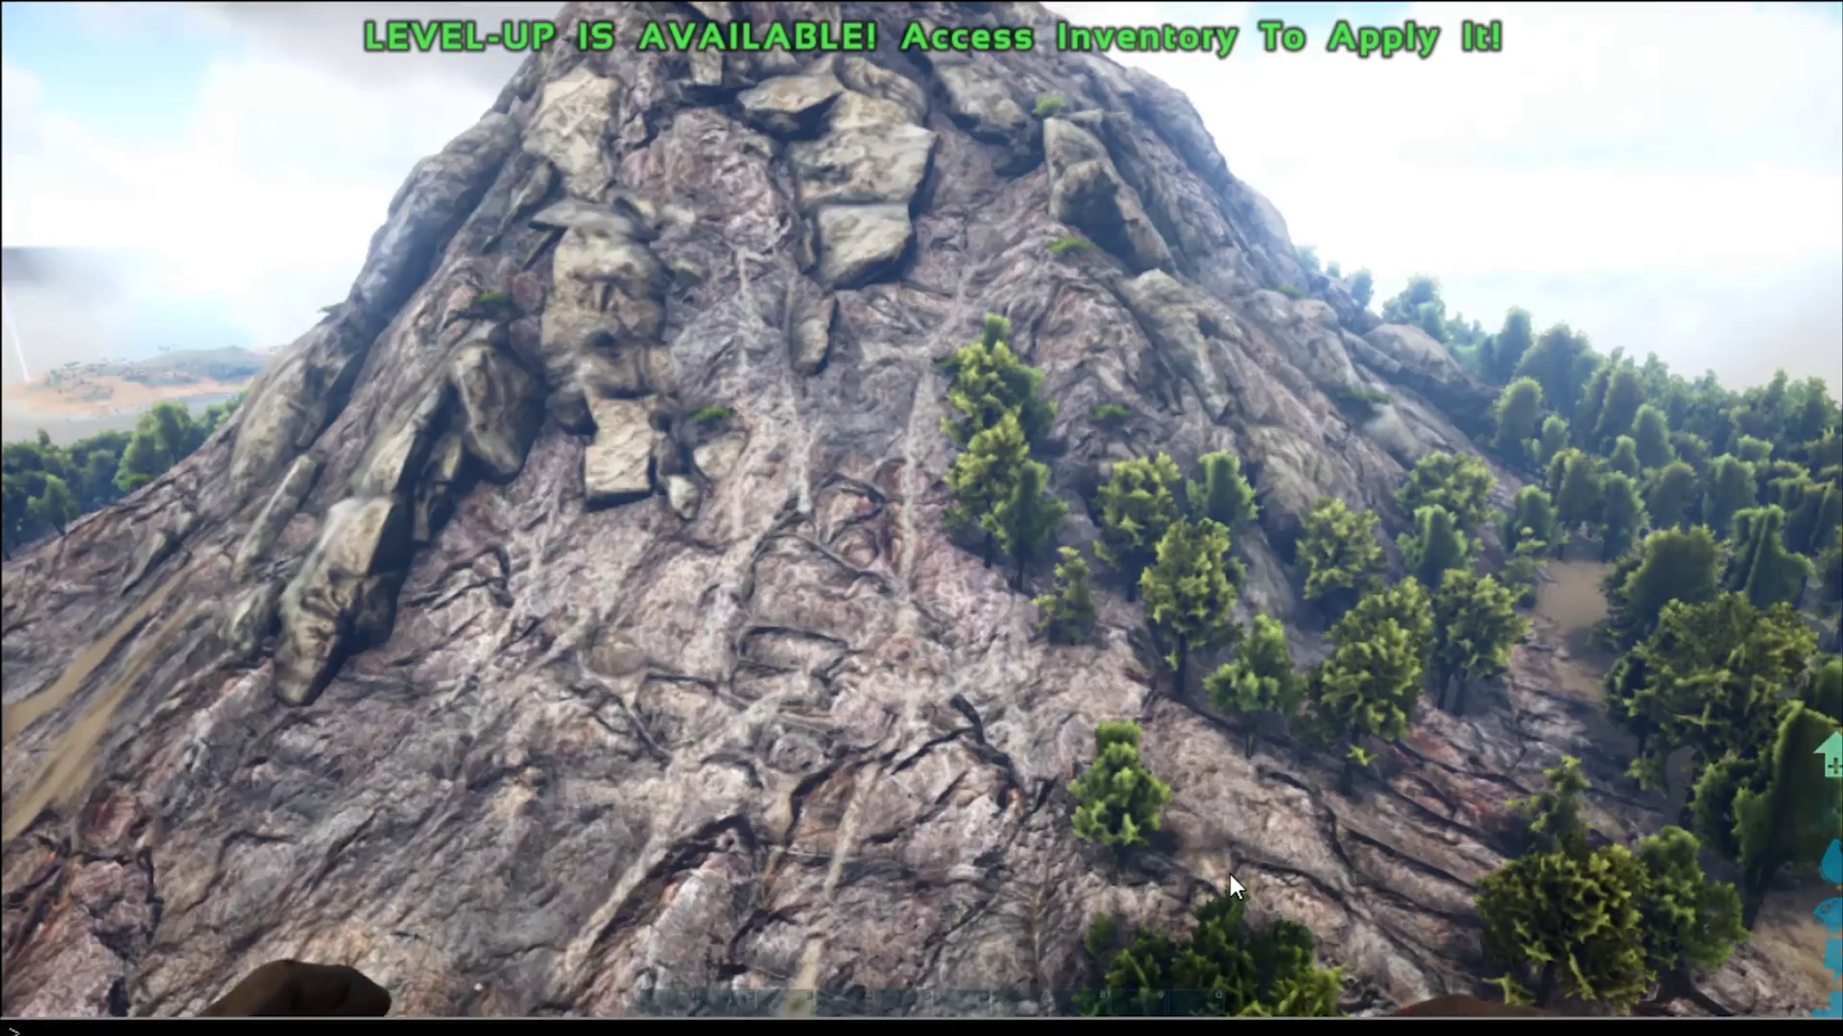
# Run ShowMyAdminManager in the in-game console to open the admin menu
pyautogui.press('Tab')
pyautogui.write('Show')
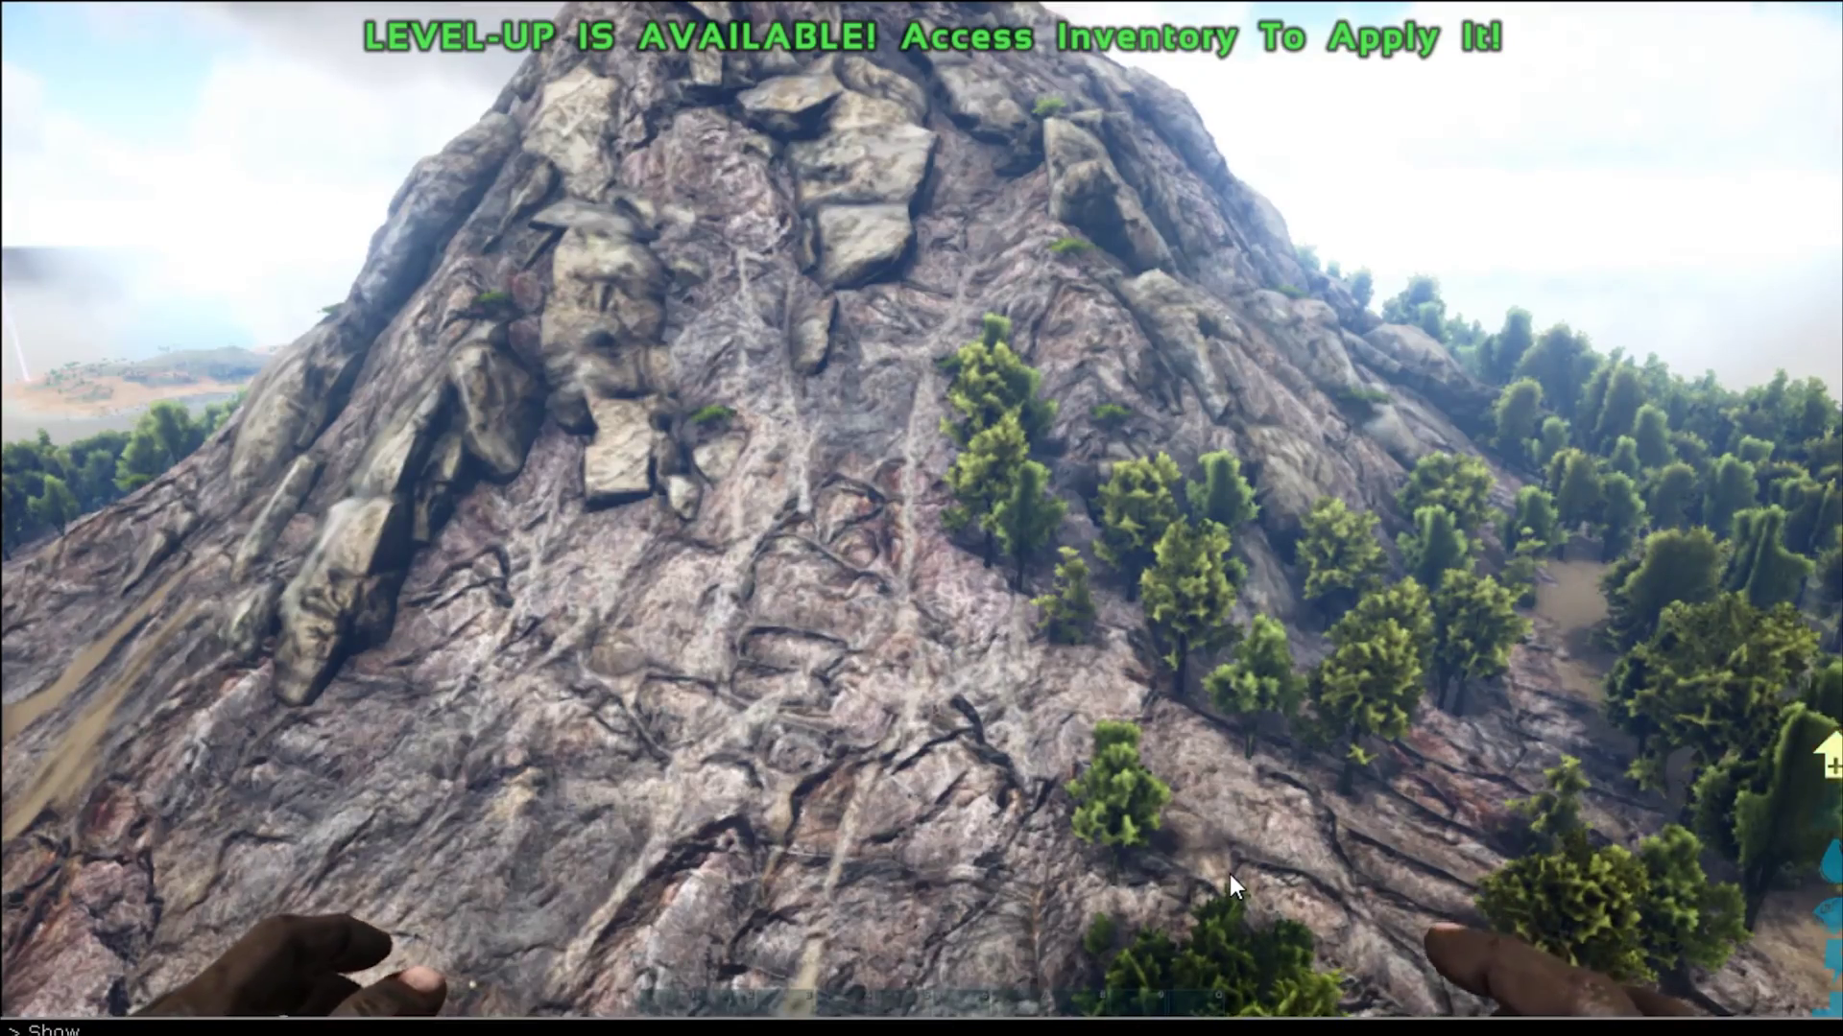
pyautogui.write('MyAdminMan')
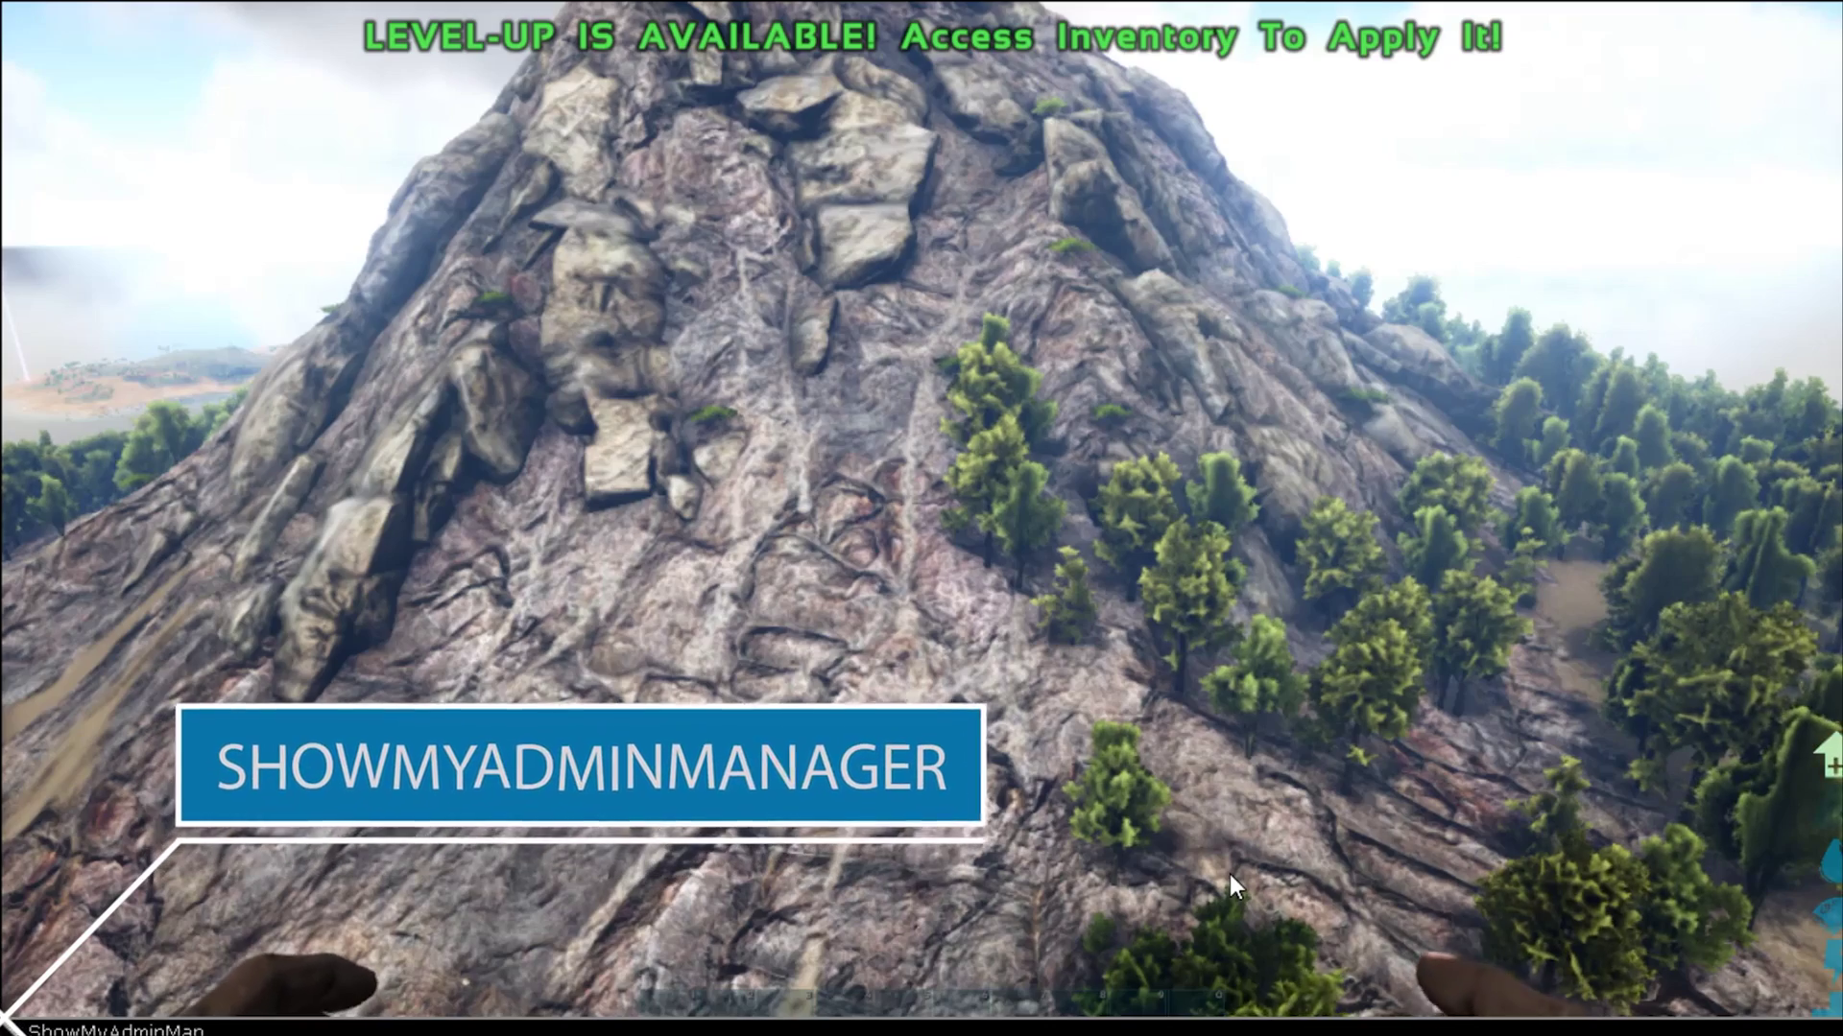
pyautogui.write('ager')
pyautogui.press('Return')
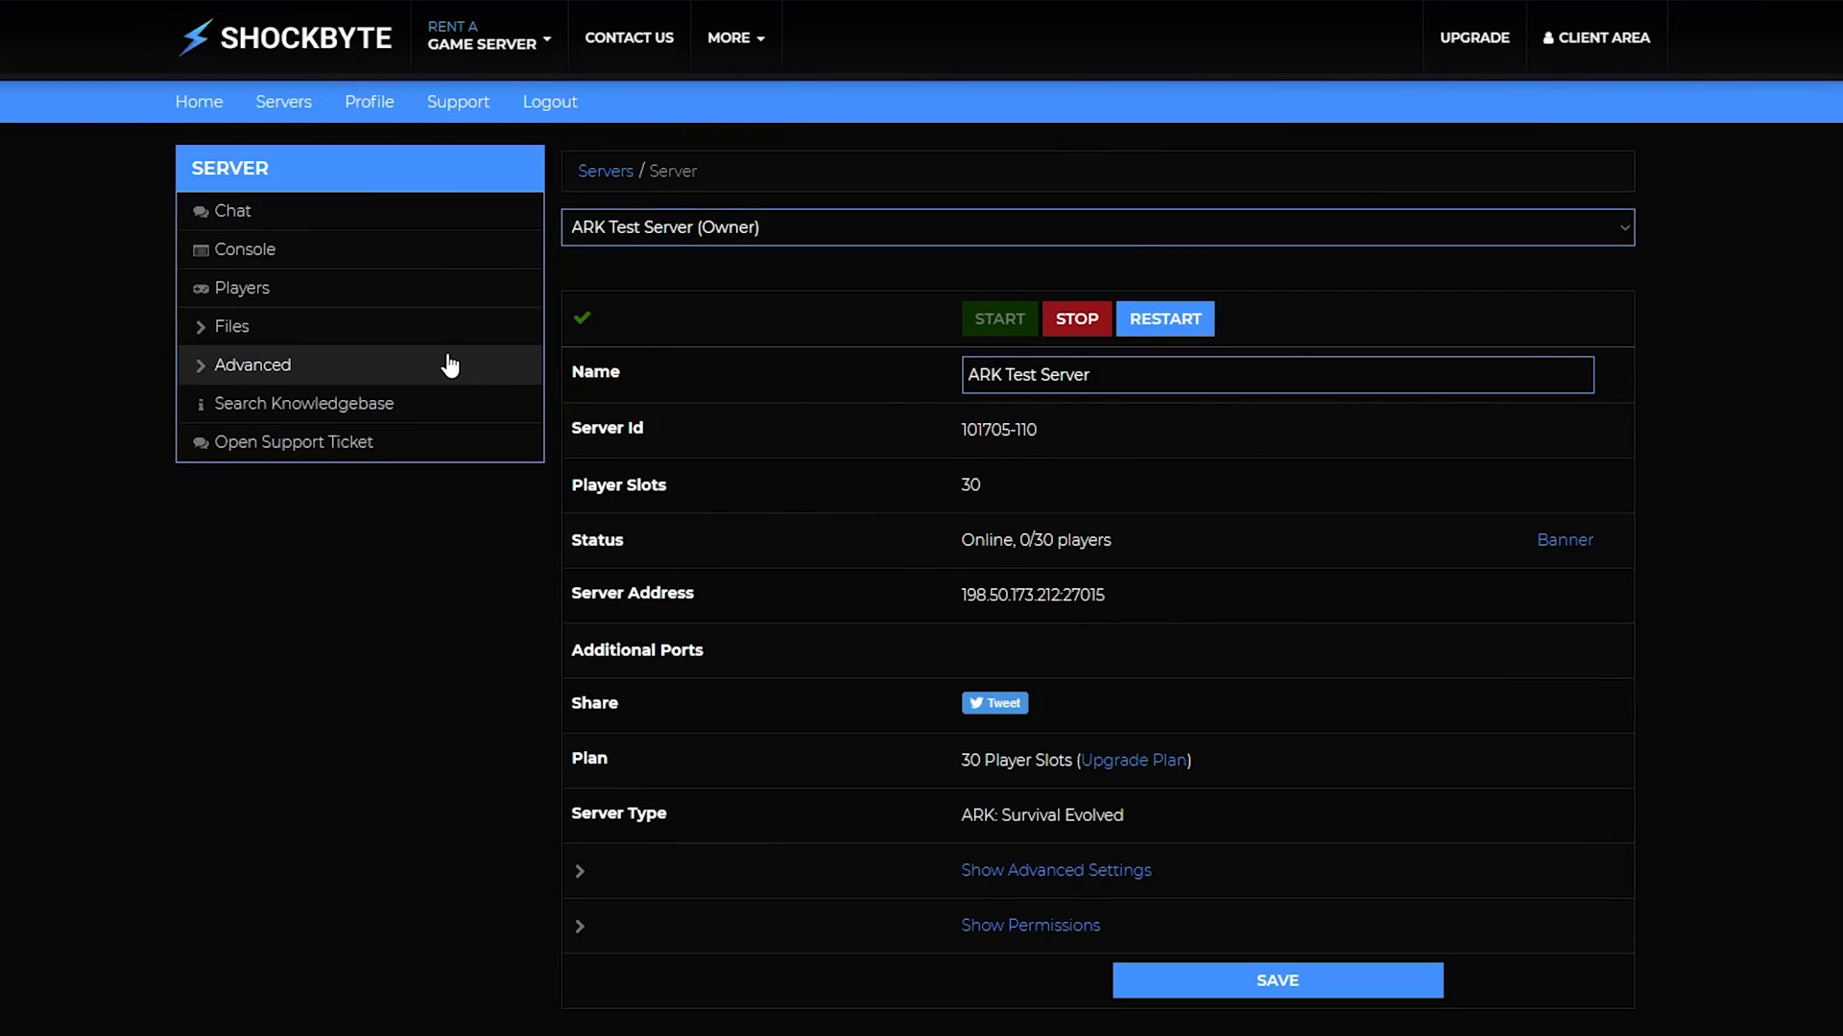
# Reopen ARK Server Settings via Files > Config Files and select the saved admin password
pyautogui.click(399, 337)
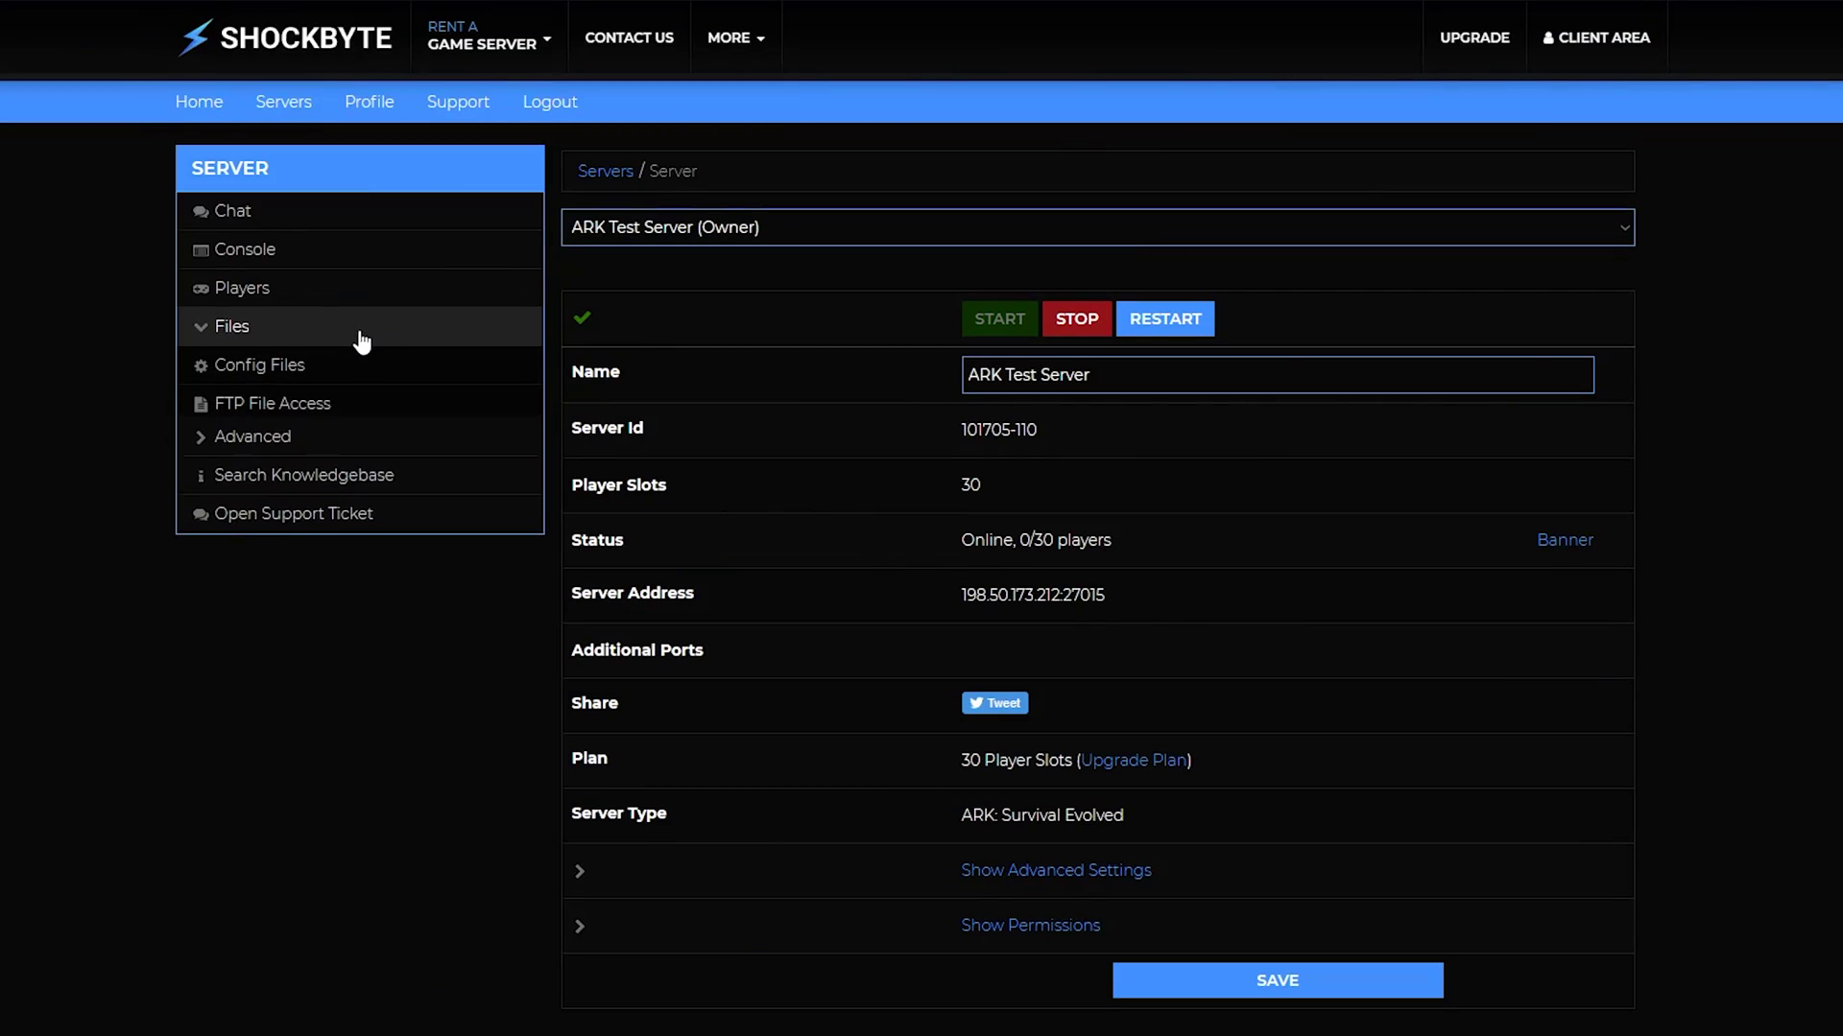
pyautogui.click(277, 365)
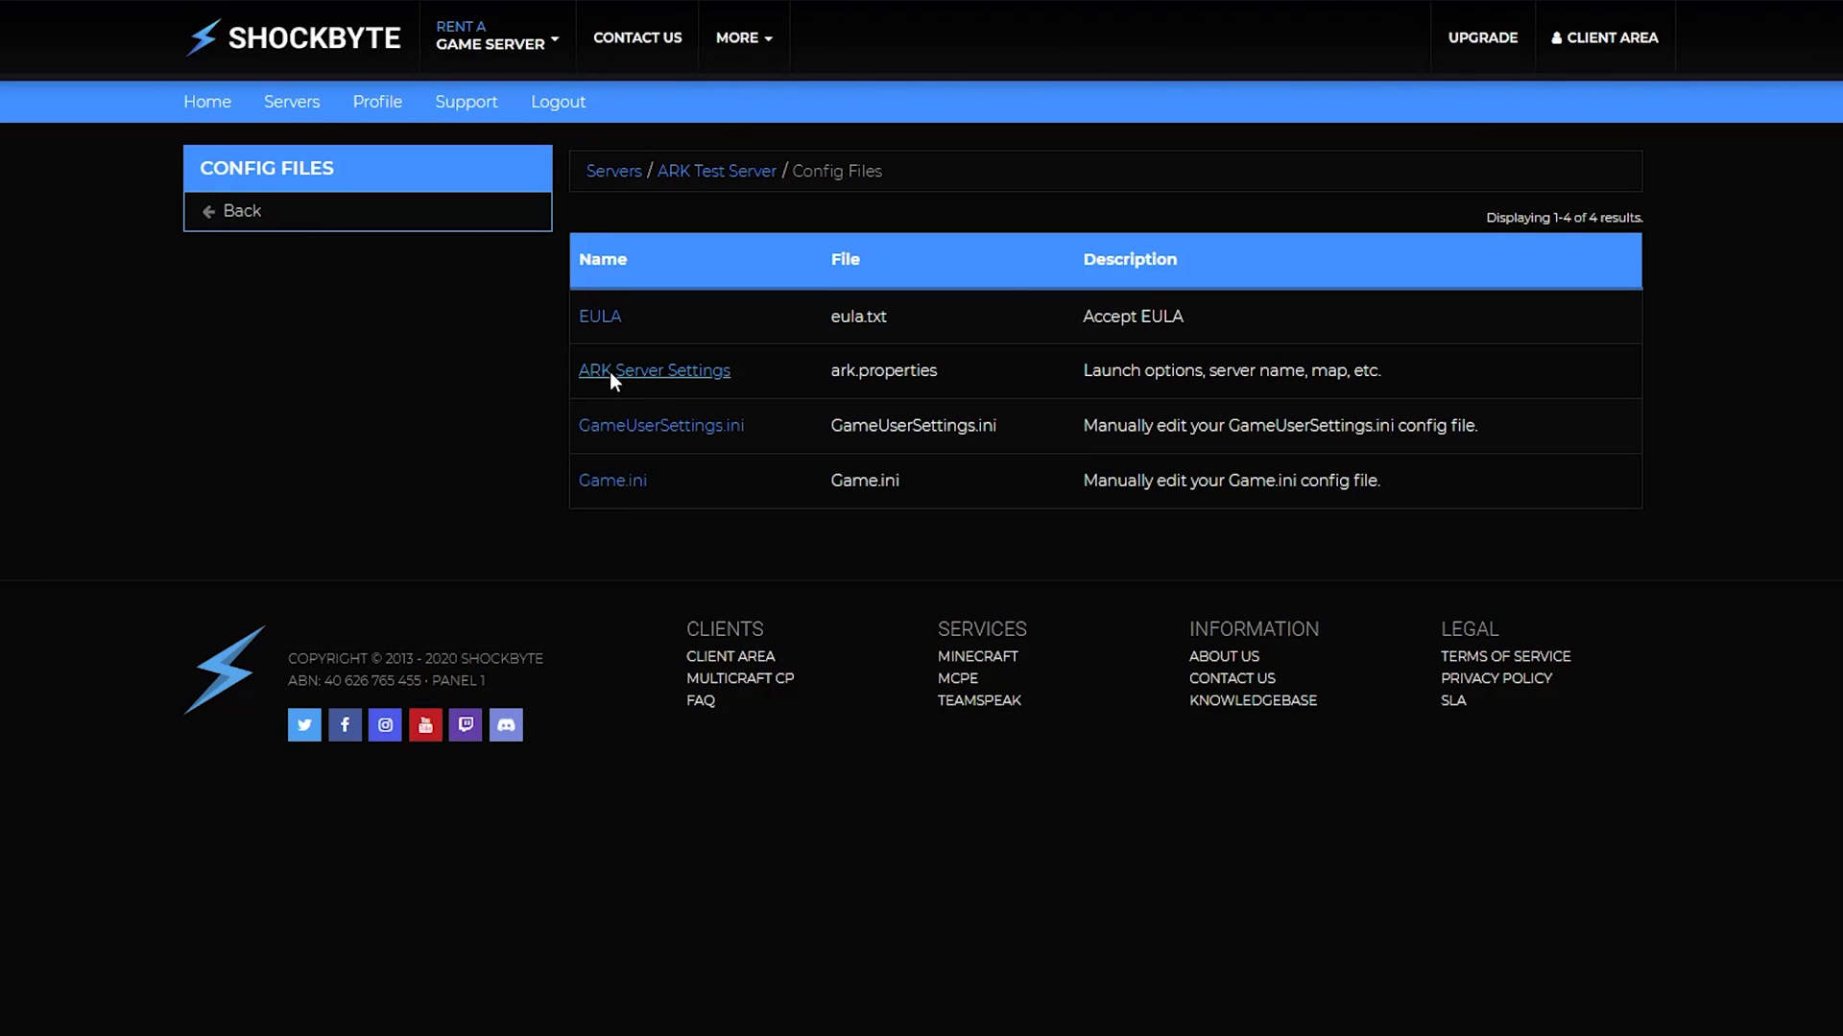
pyautogui.click(613, 374)
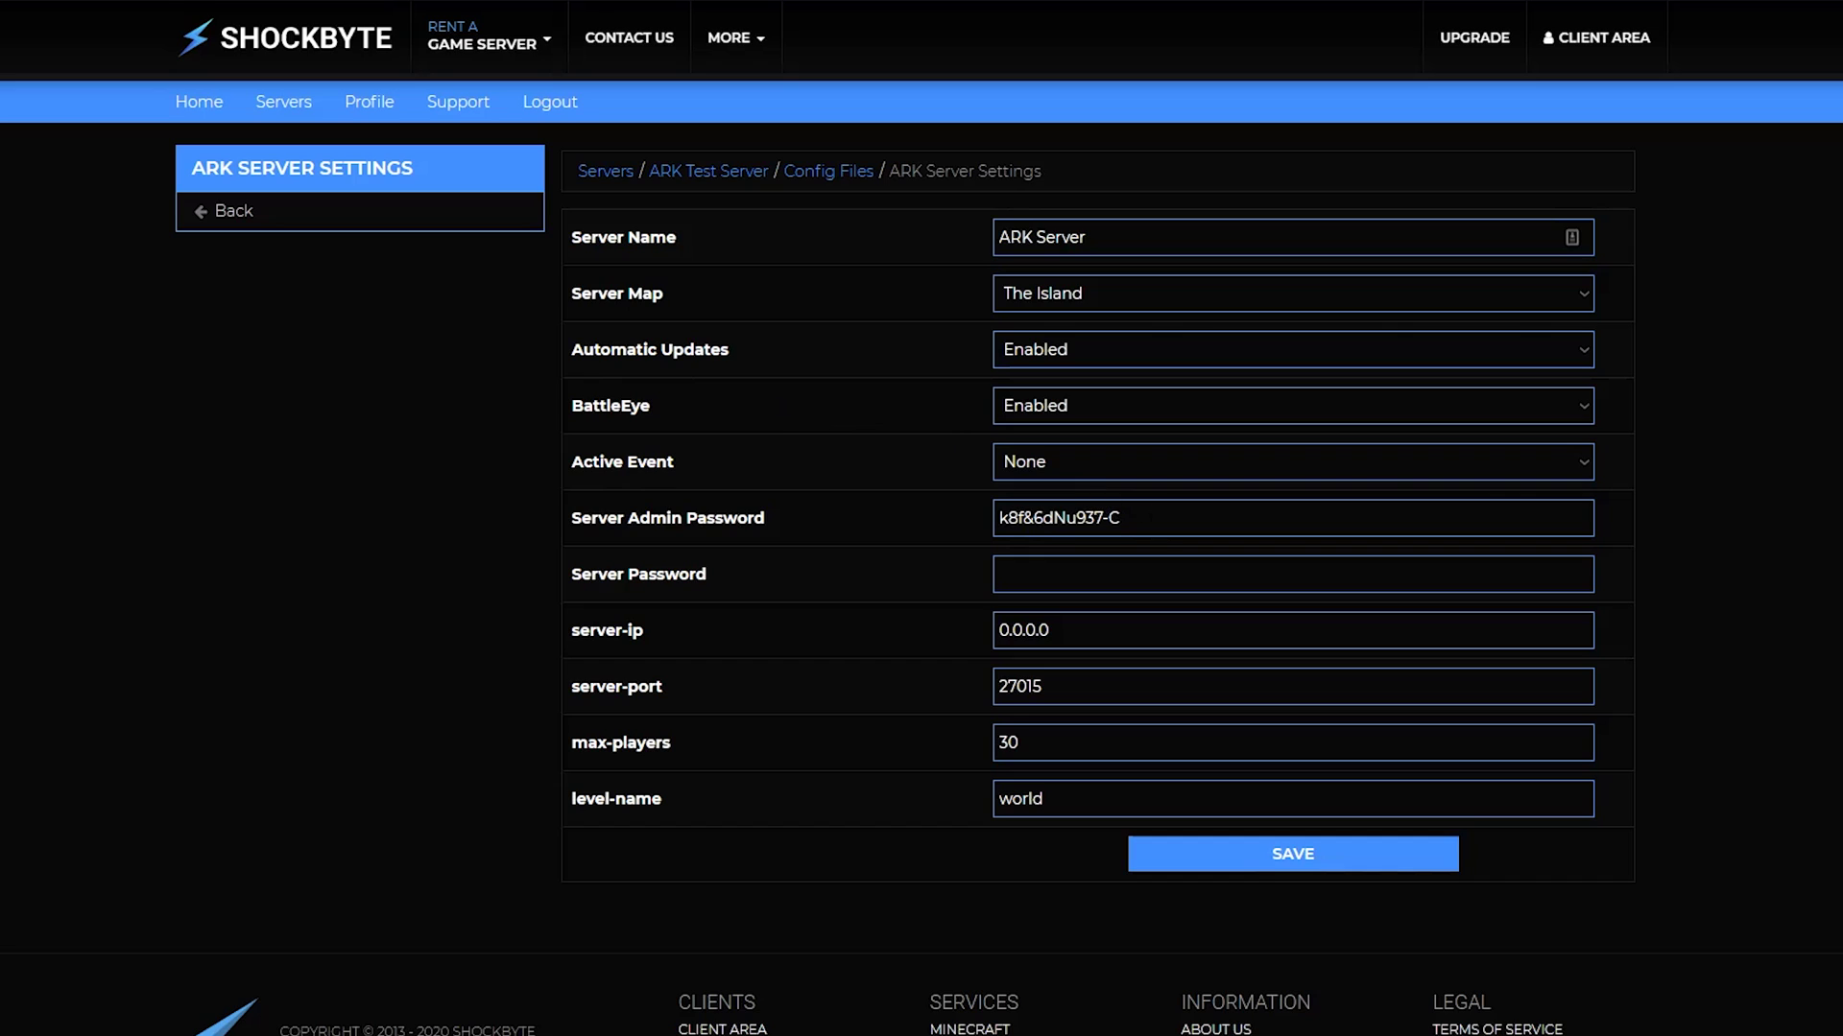
pyautogui.moveTo(1121, 518); pyautogui.dragTo(1103, 518)
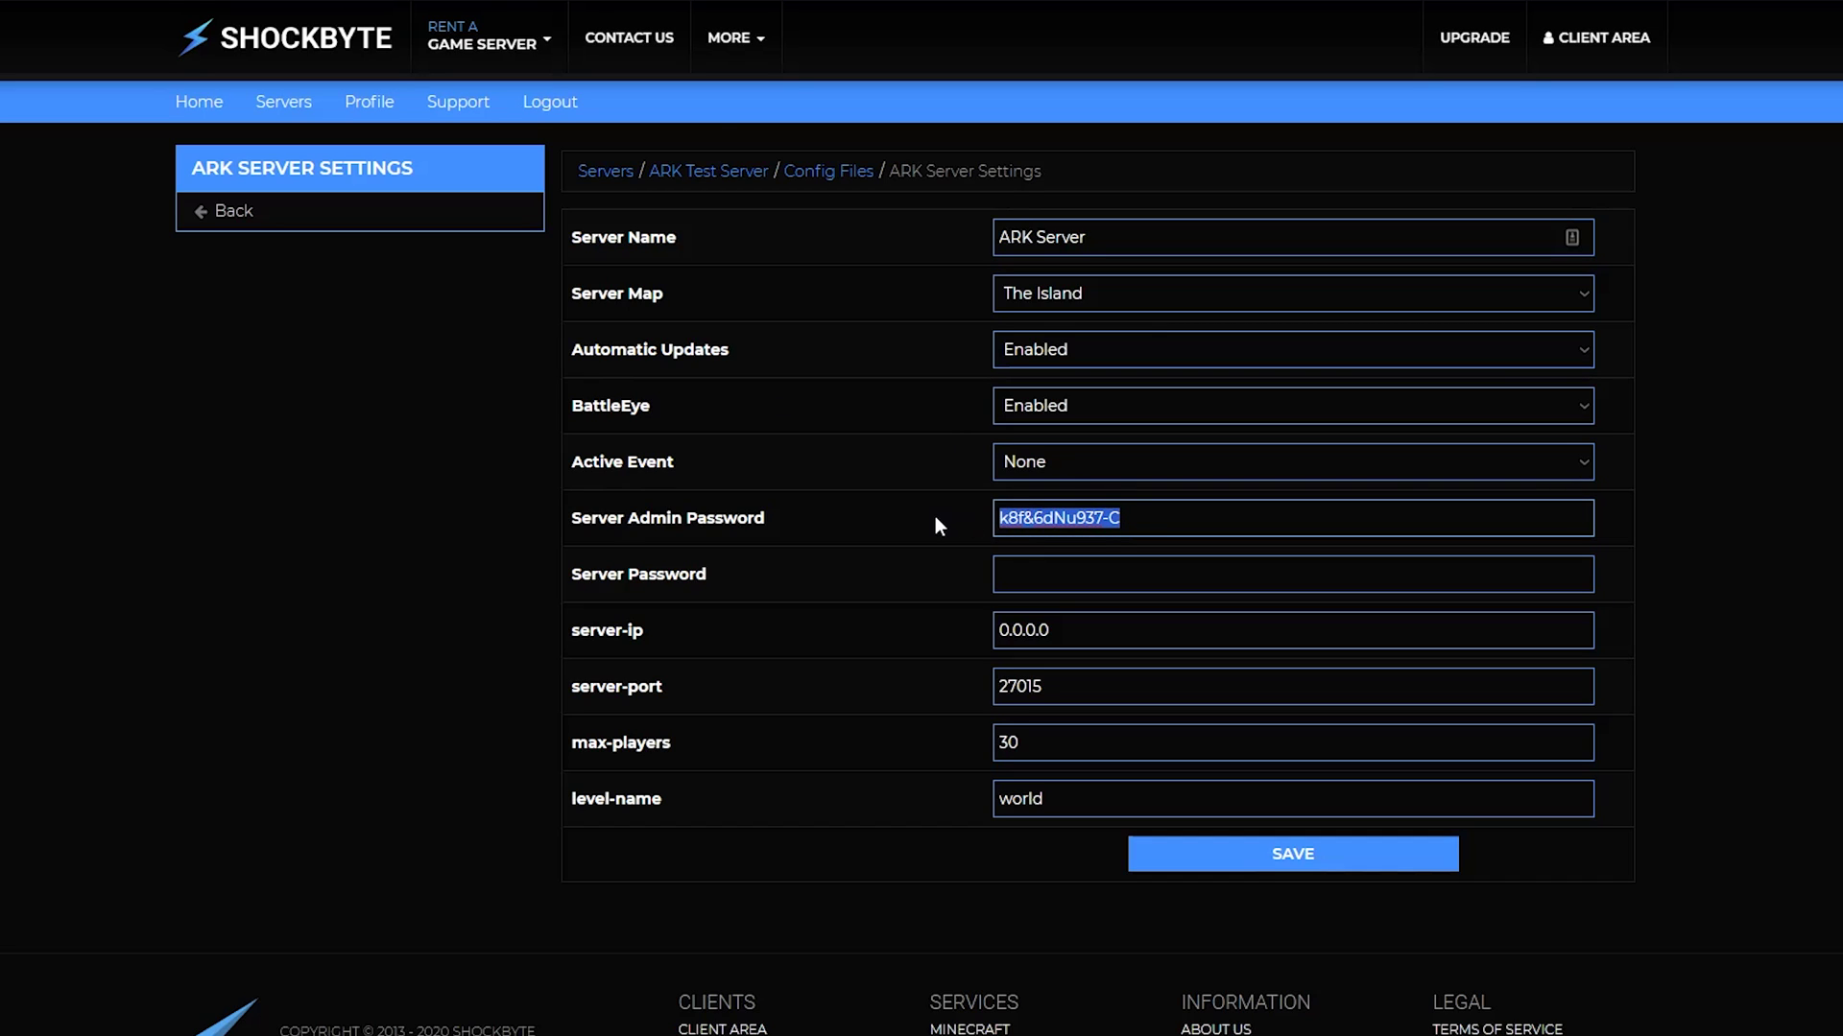